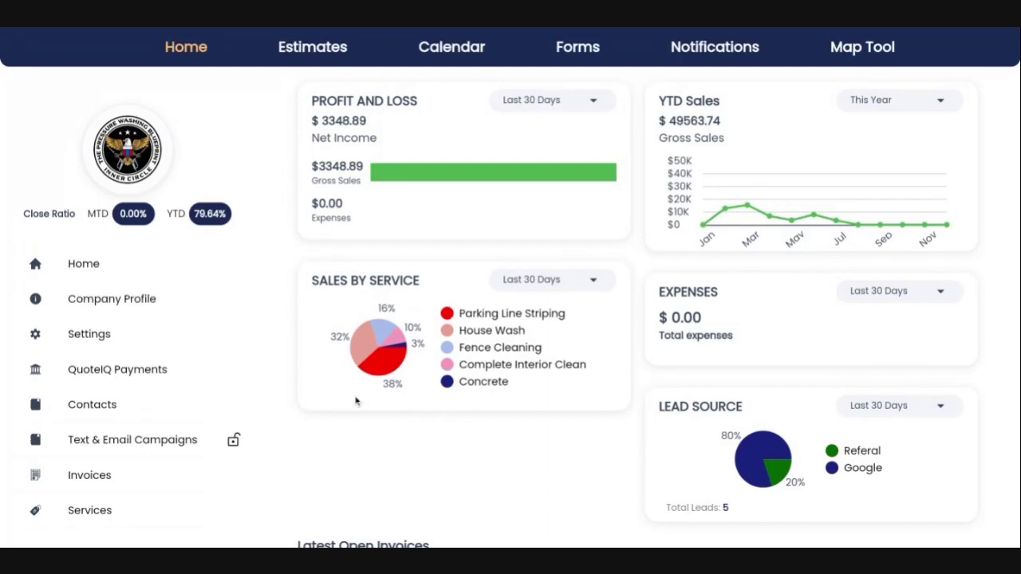
Step: Open QuoteIQ's Settings page from the left sidebar
left_click(89, 334)
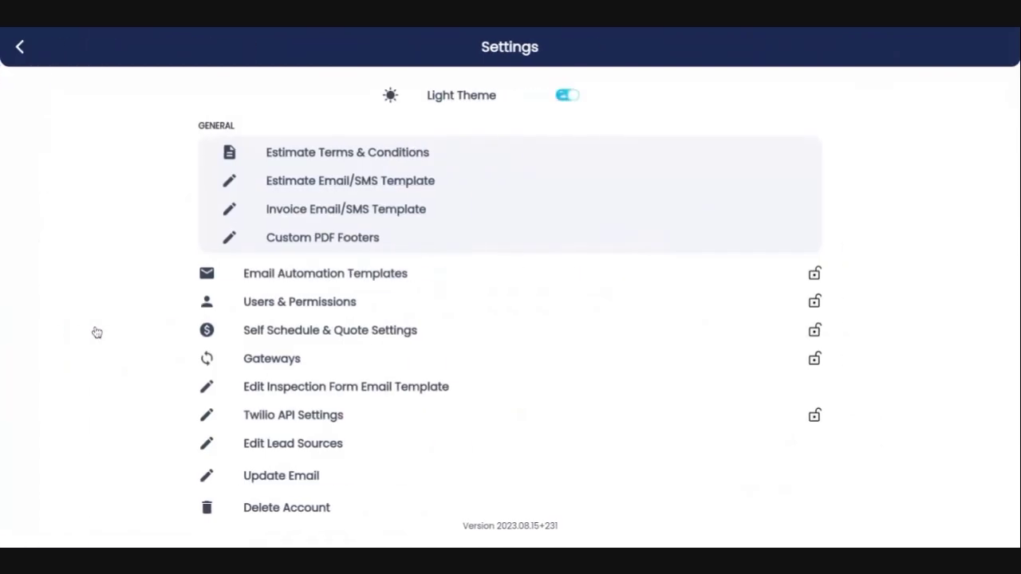
Step: Enable and confirm self-scheduling for all services in the Self Schedule & Quote setup
left_click(273, 334)
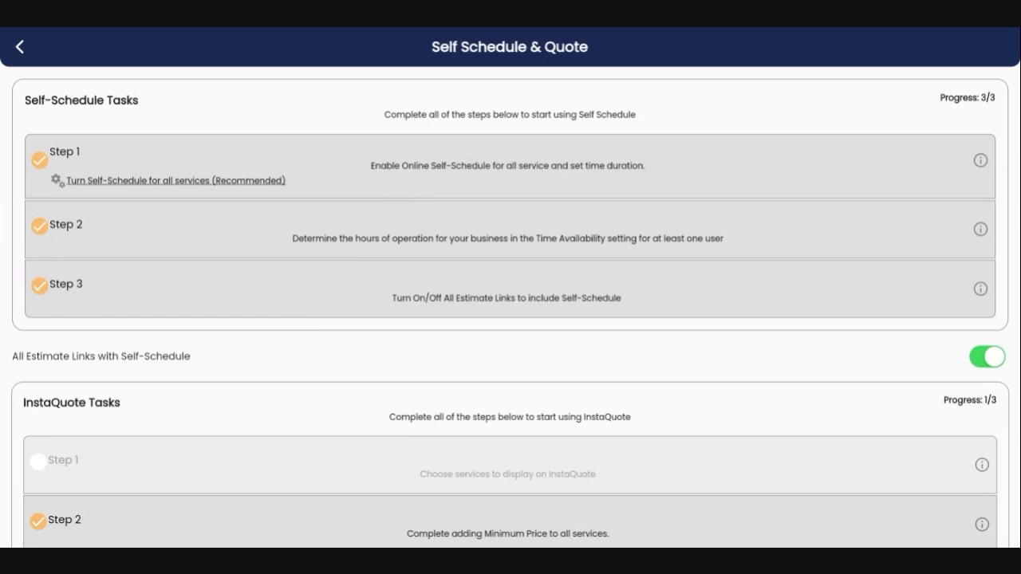
left_click(221, 181)
left_click(617, 318)
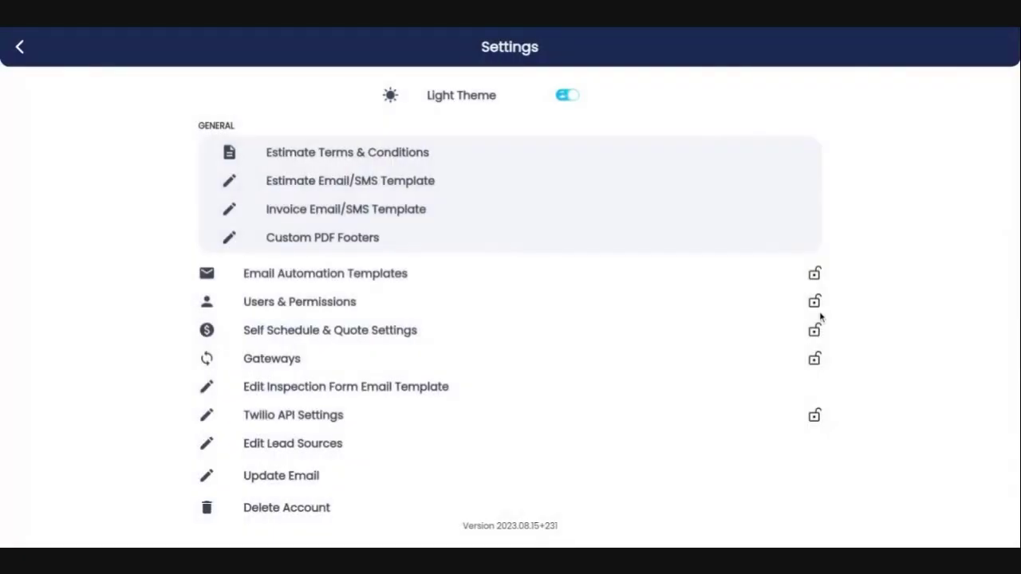
left_click(370, 331)
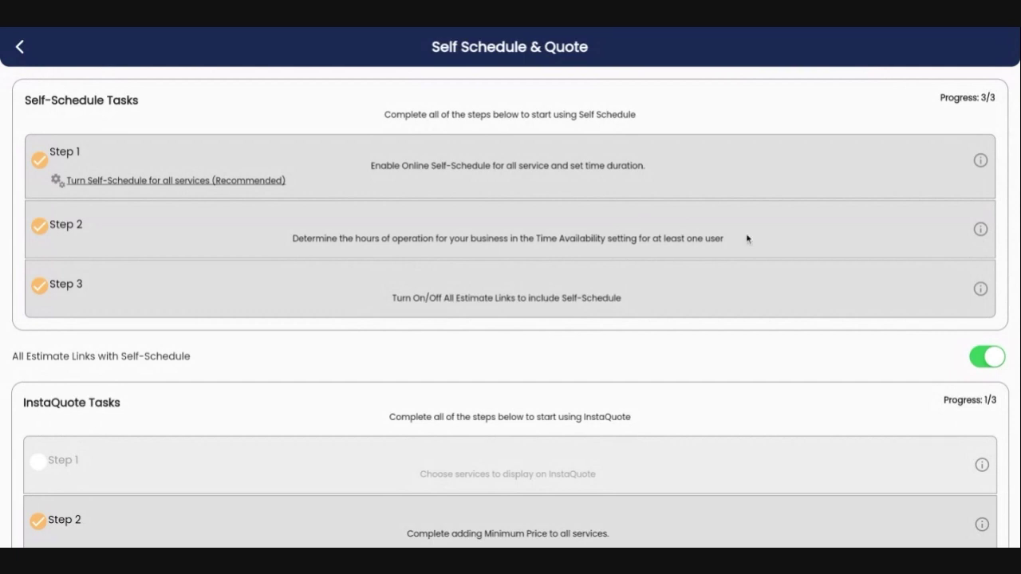
Step: Go from the hours-of-operation step to Main Owner's Calendar Time Availability
left_click(583, 241)
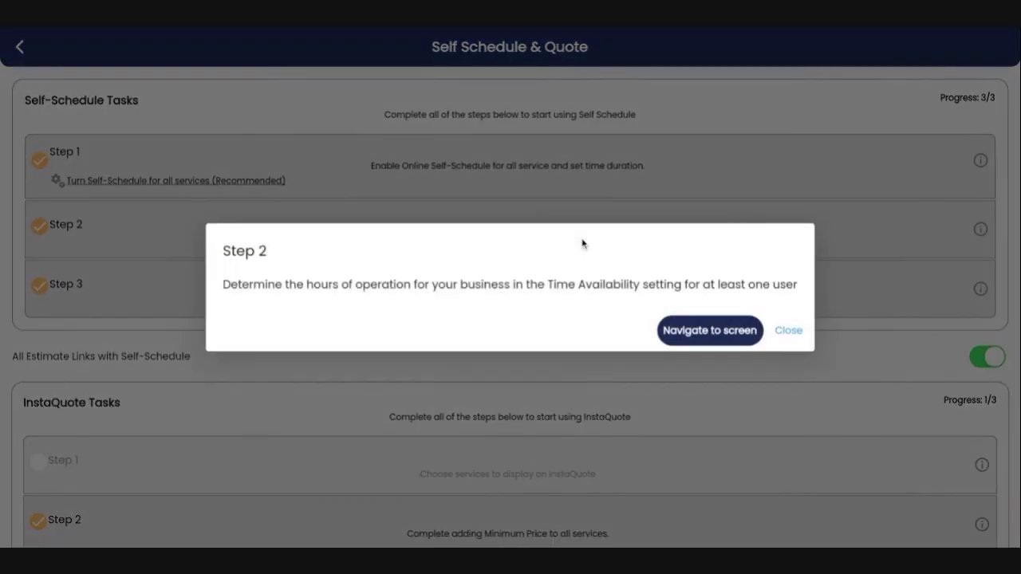
left_click(703, 331)
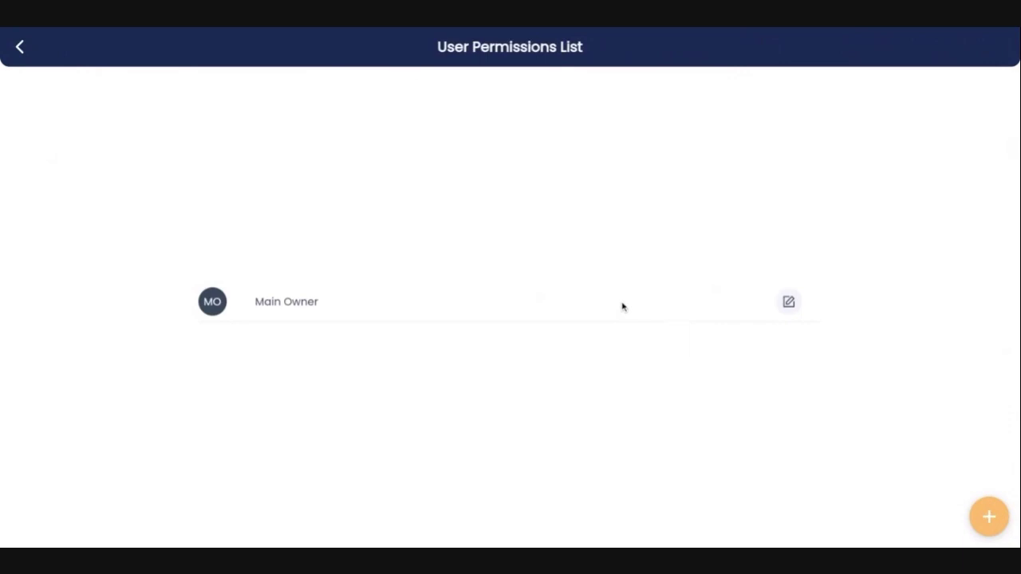
left_click(789, 302)
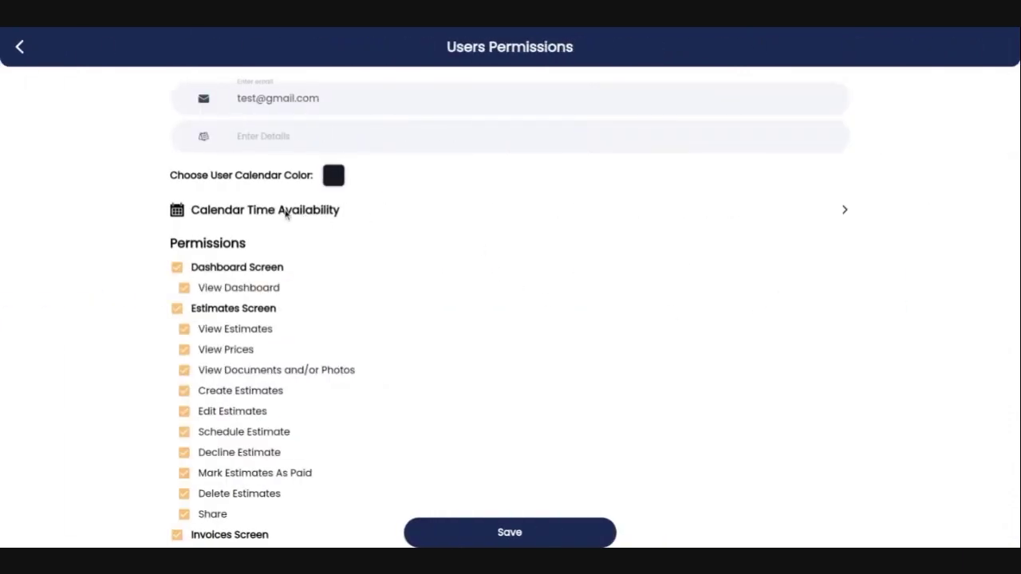
left_click(285, 212)
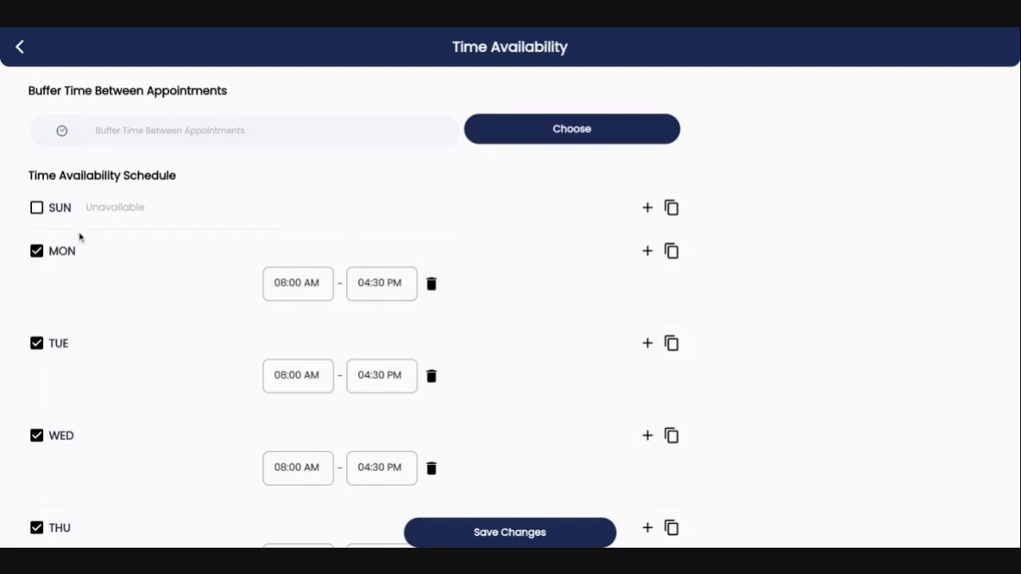
Step: Copy Monday's time slot to Sunday through Saturday
scroll(202, 346, "down", 3)
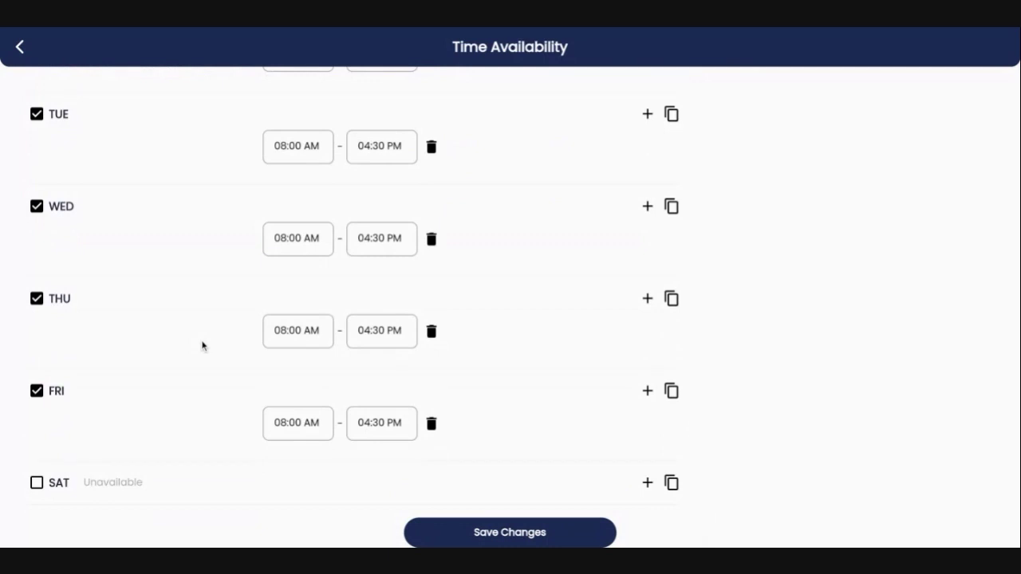
scroll(203, 351, "up", 3)
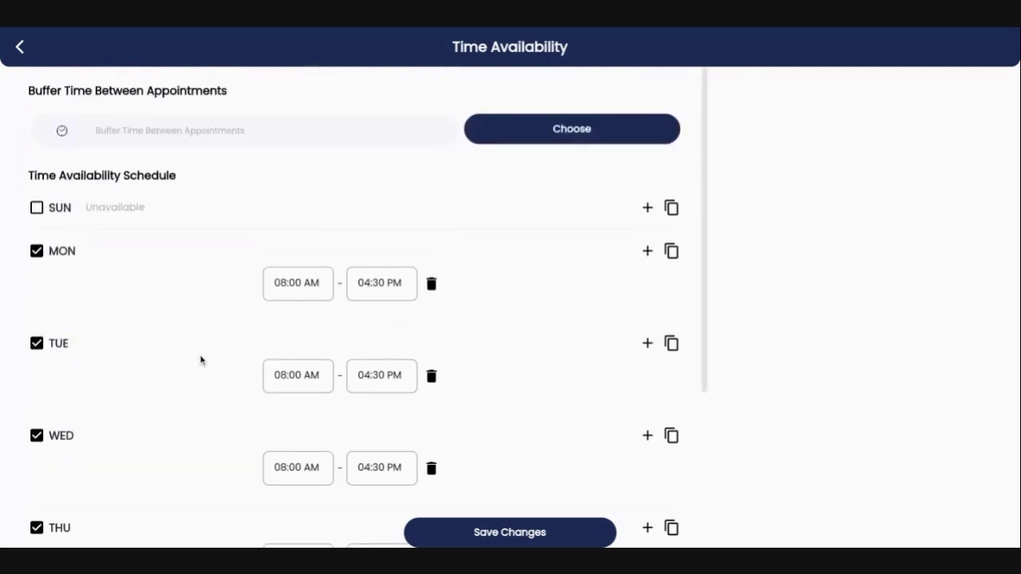
left_click(672, 252)
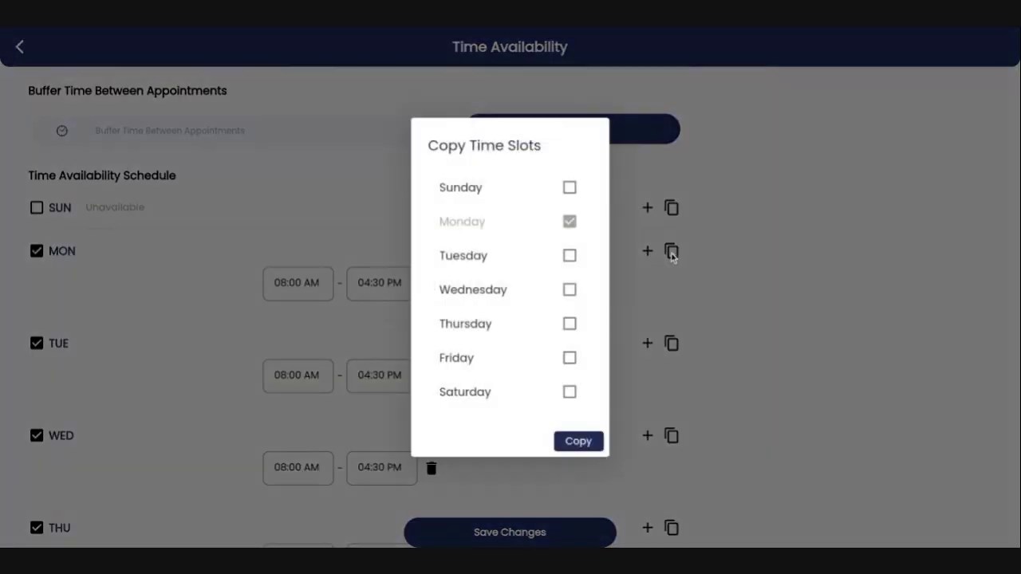
left_click(571, 189)
left_click(570, 256)
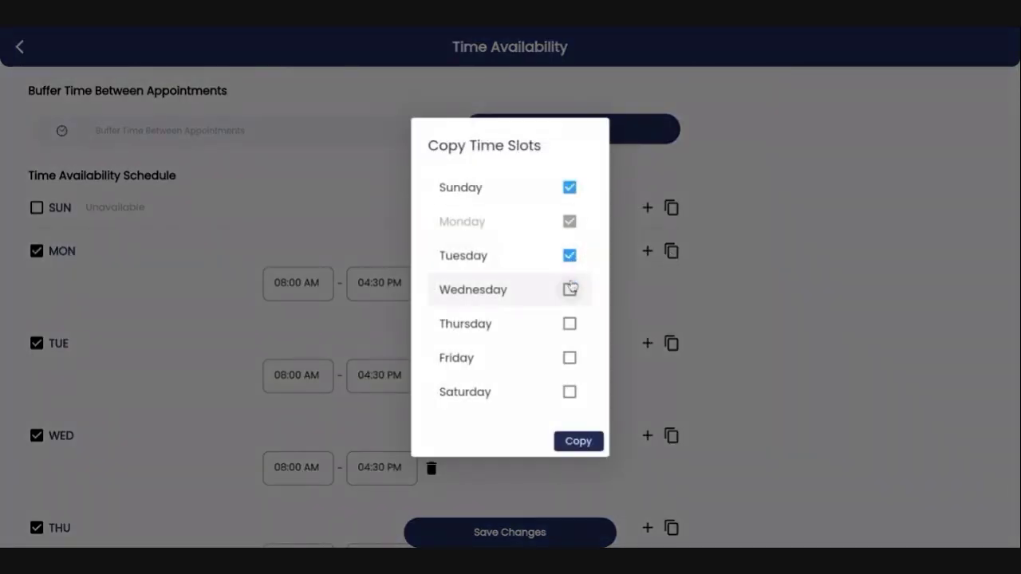
left_click(570, 291)
left_click(571, 325)
left_click(571, 359)
left_click(570, 392)
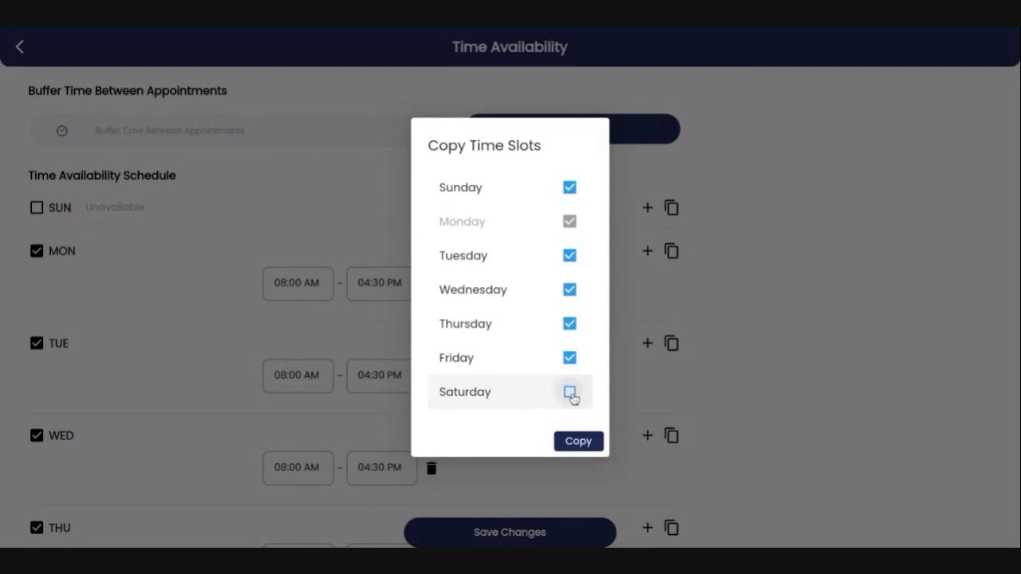
left_click(578, 444)
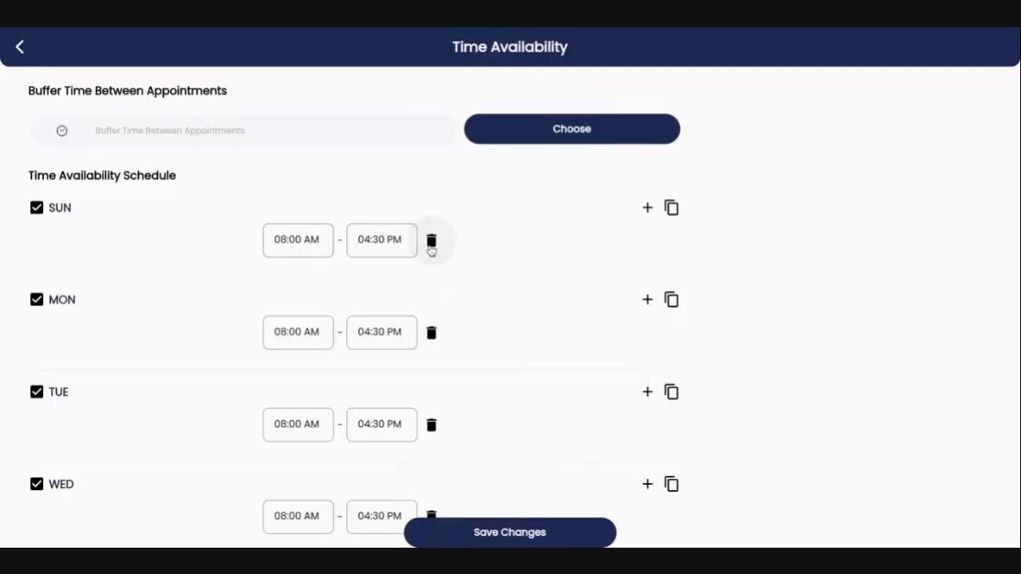
Step: Remove Sunday's slot, end Monday at 05:00 PM, and return to permissions
left_click(431, 241)
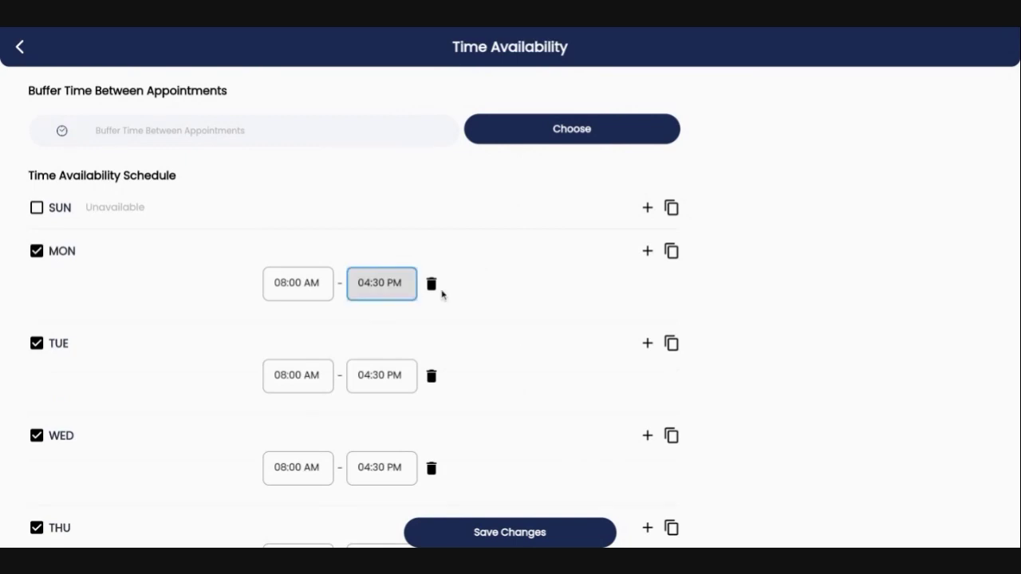
left_click(401, 292)
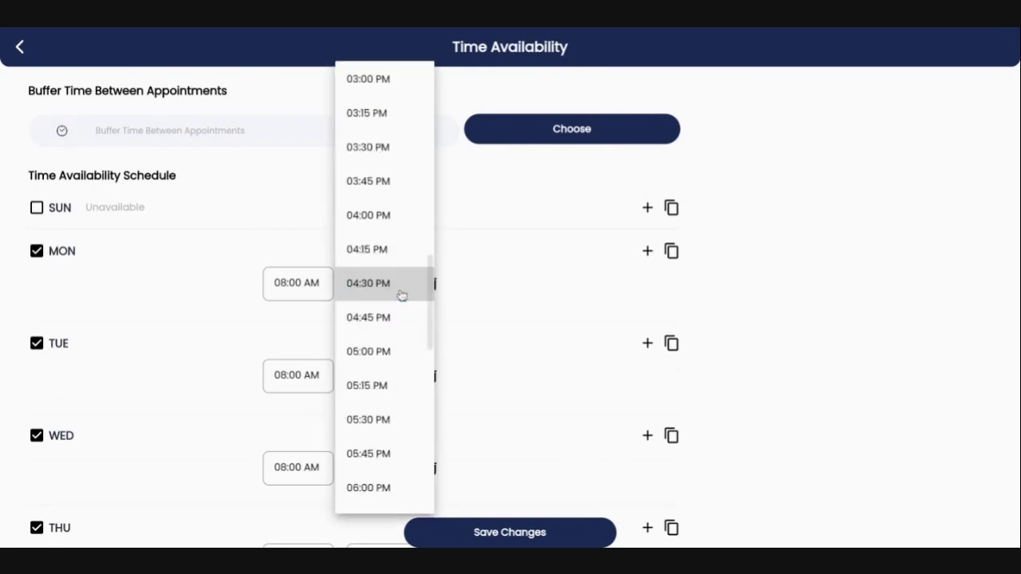
left_click(382, 352)
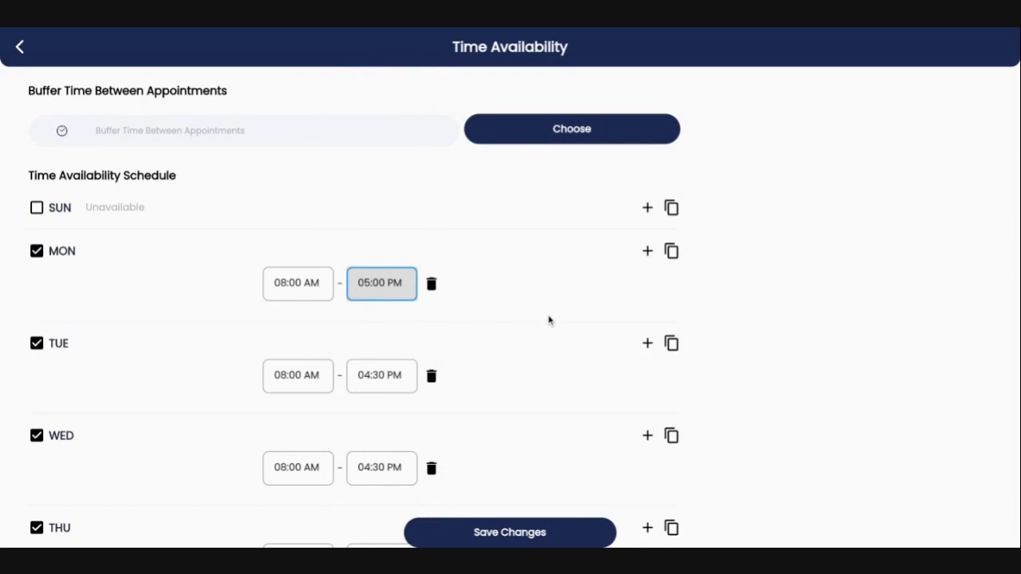
scroll(555, 425, "down", 1)
left_click(517, 540)
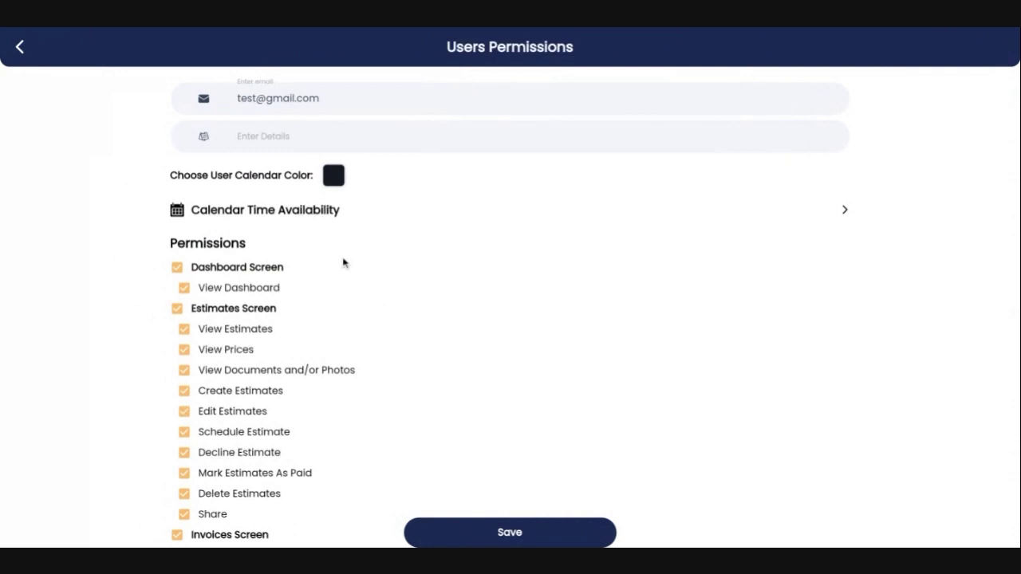
Step: Save the owner's availability and leave self-scheduling on for all estimate links
left_click(505, 535)
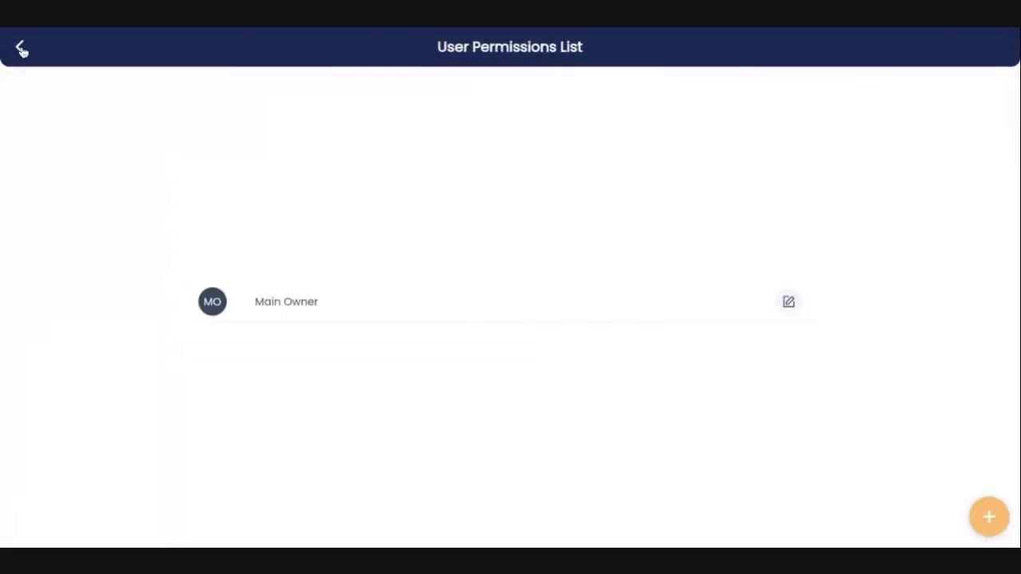
left_click(19, 46)
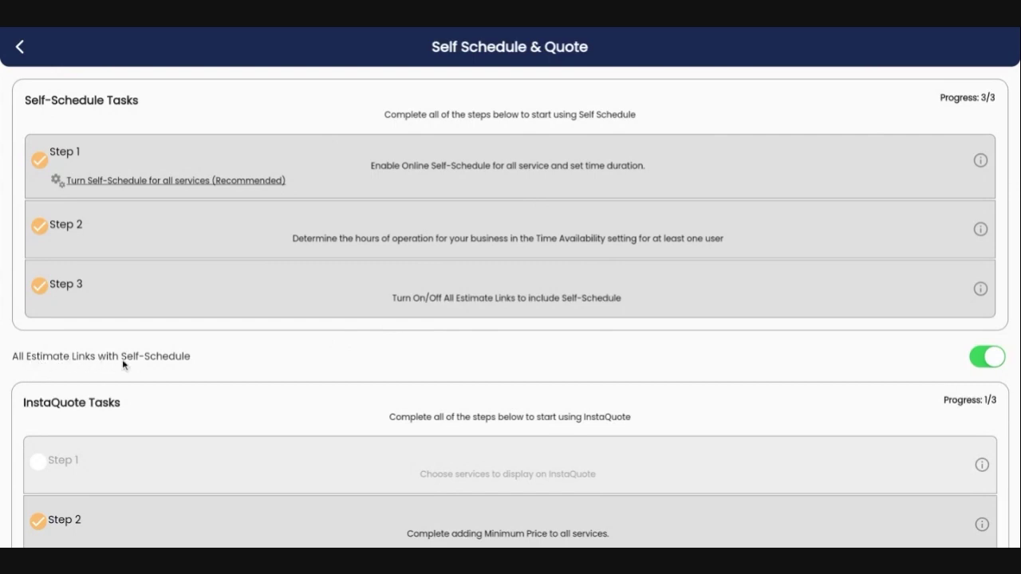
left_click(997, 361)
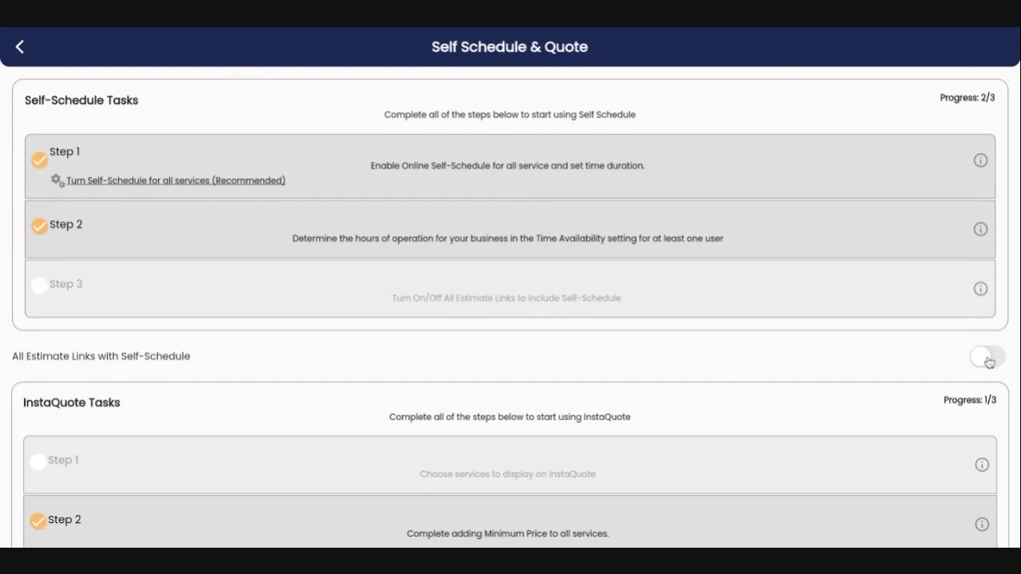
left_click(989, 361)
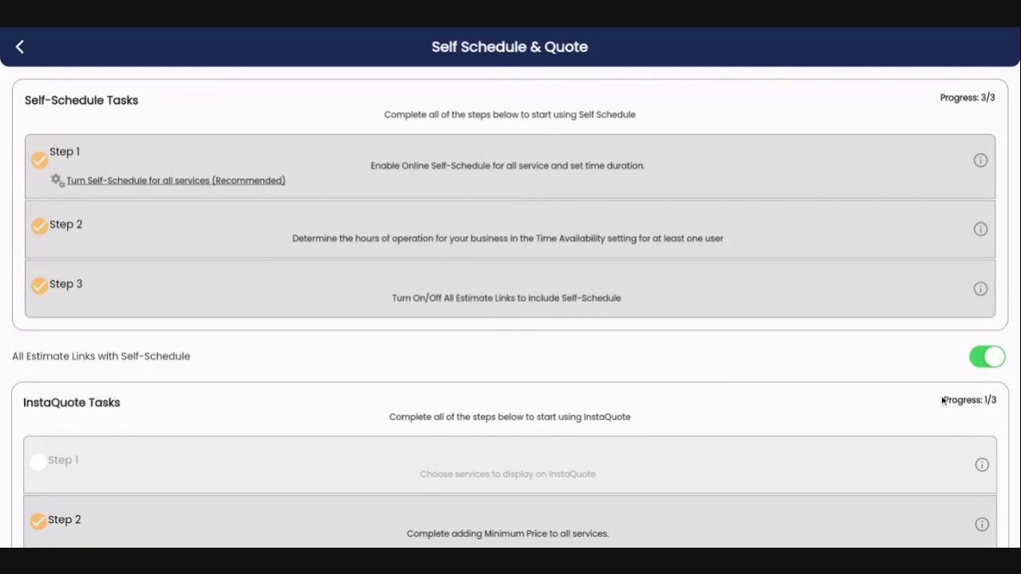
Step: Go from InstaQuote Step 1 to the Setup Services list
scroll(919, 413, "down", 2)
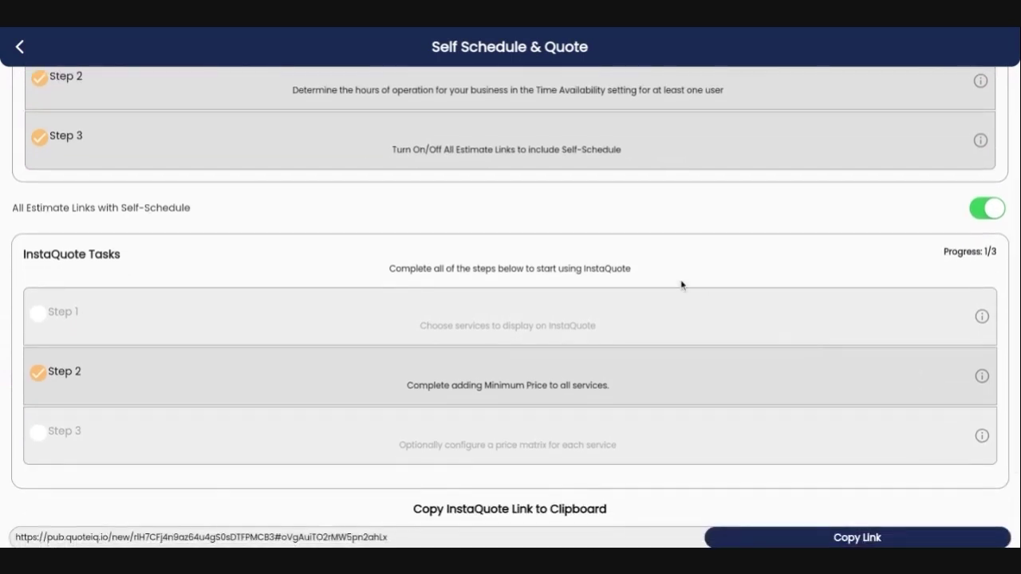
left_click(520, 329)
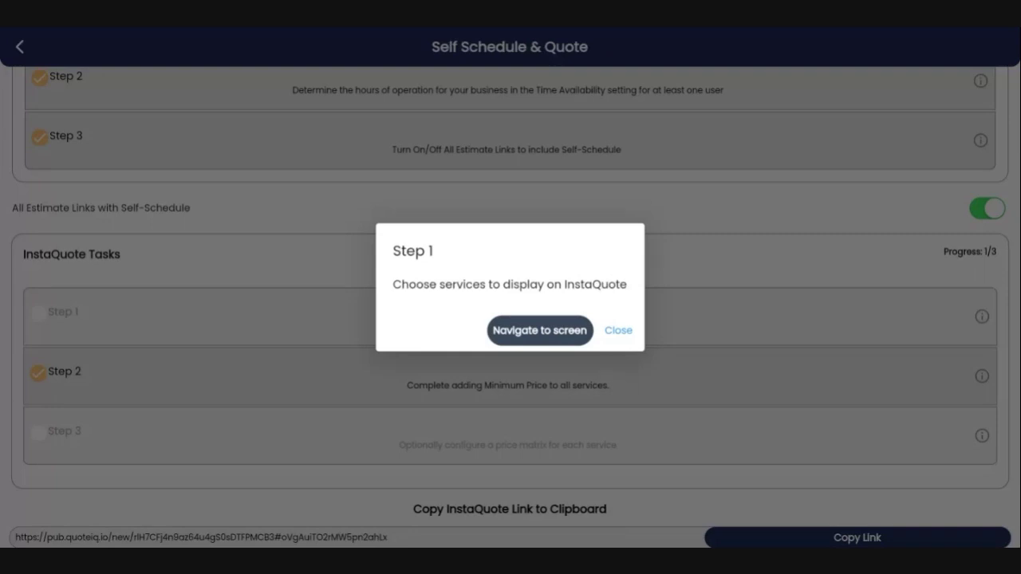
left_click(540, 330)
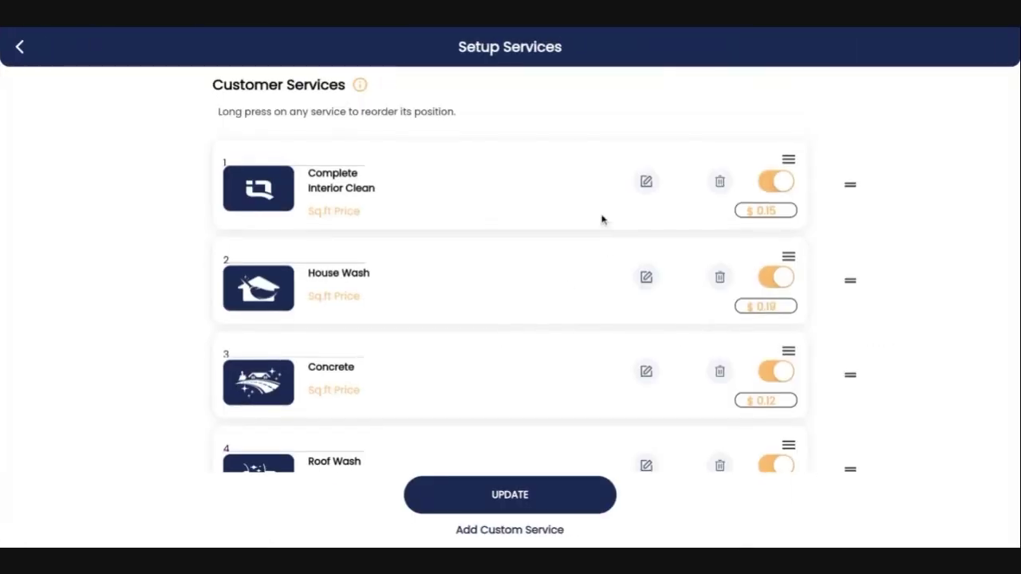
scroll(604, 221, "down", 1)
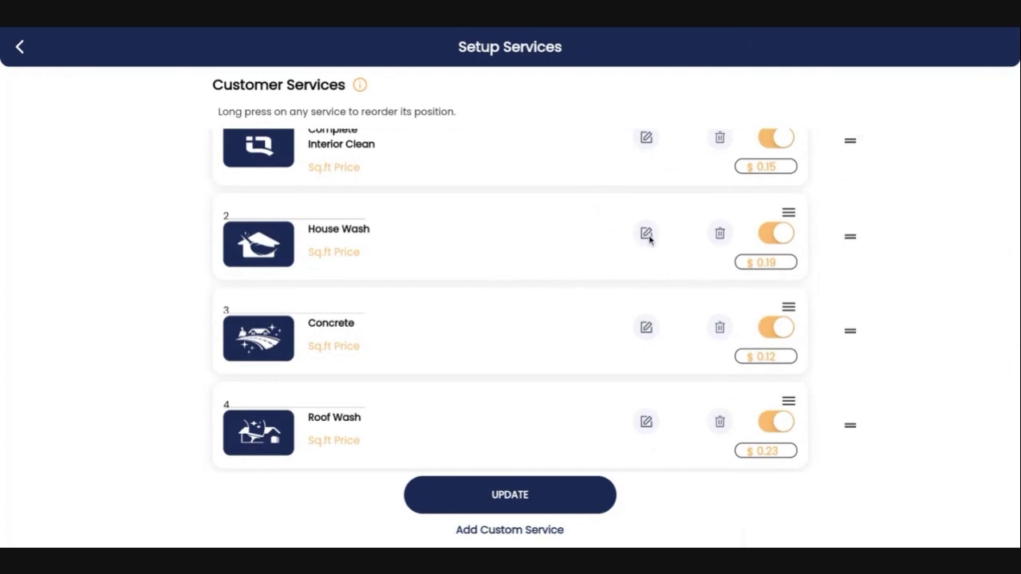
Step: Edit House Wash and turn on Display on InstaQuote
left_click(646, 234)
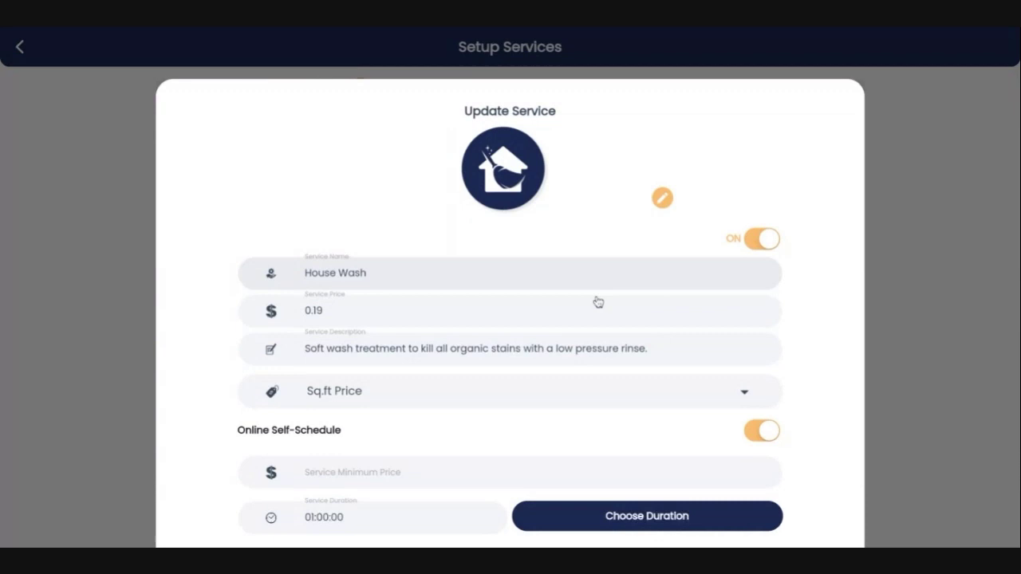
scroll(596, 301, "down", 1)
scroll(595, 300, "down", 2)
scroll(595, 300, "down", 1)
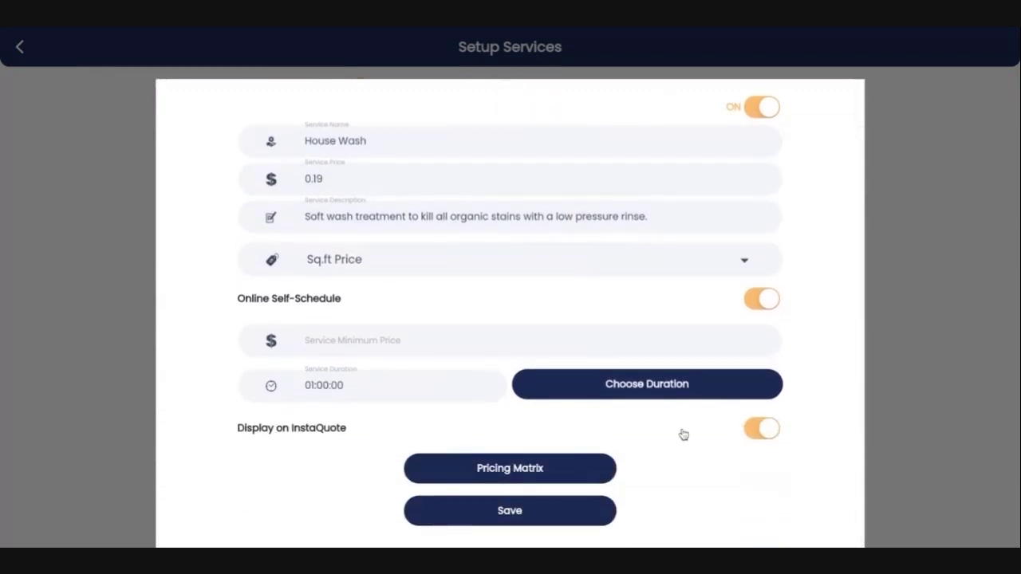
left_click(764, 428)
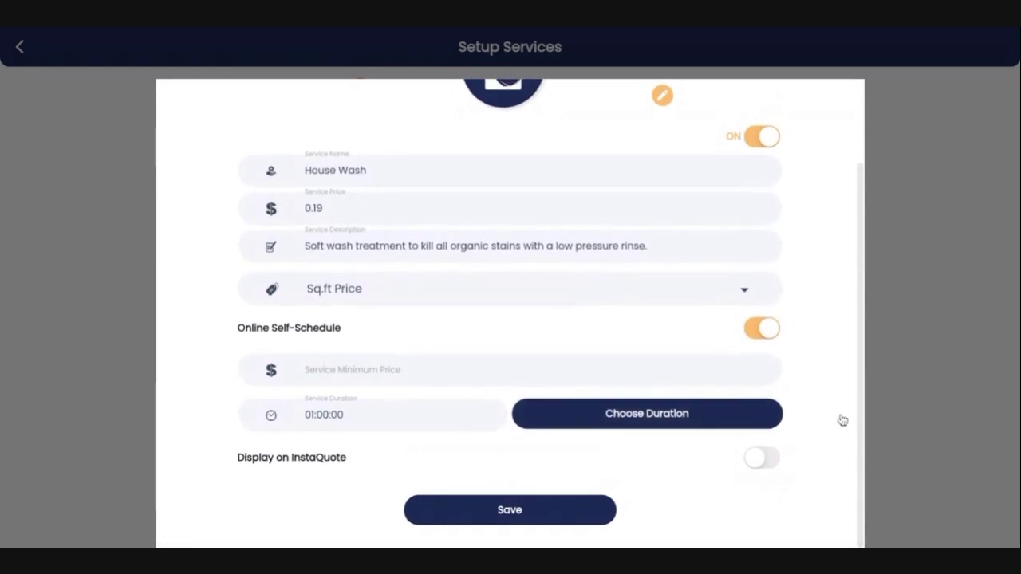
left_click(756, 466)
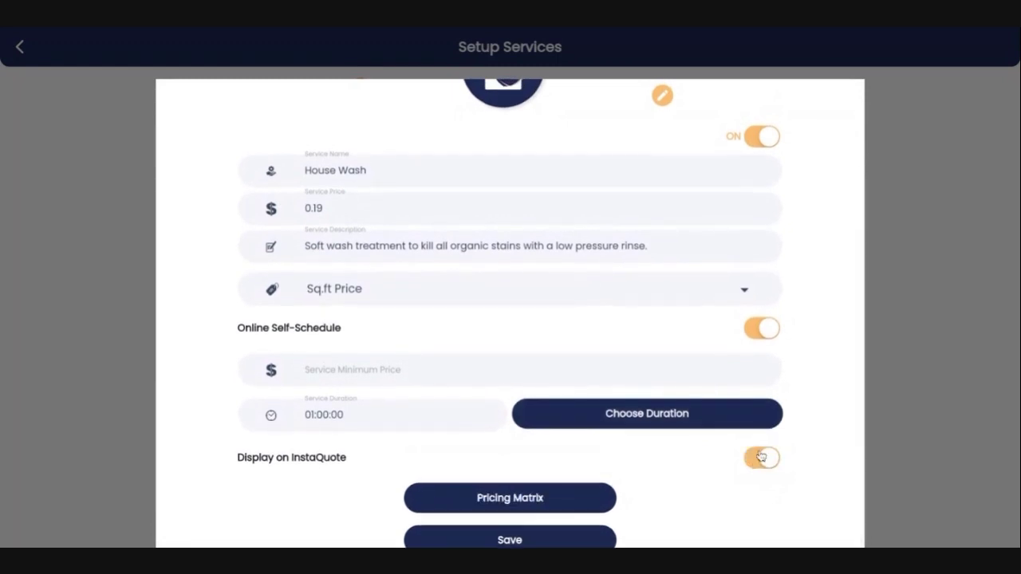
scroll(756, 466, "down", 1)
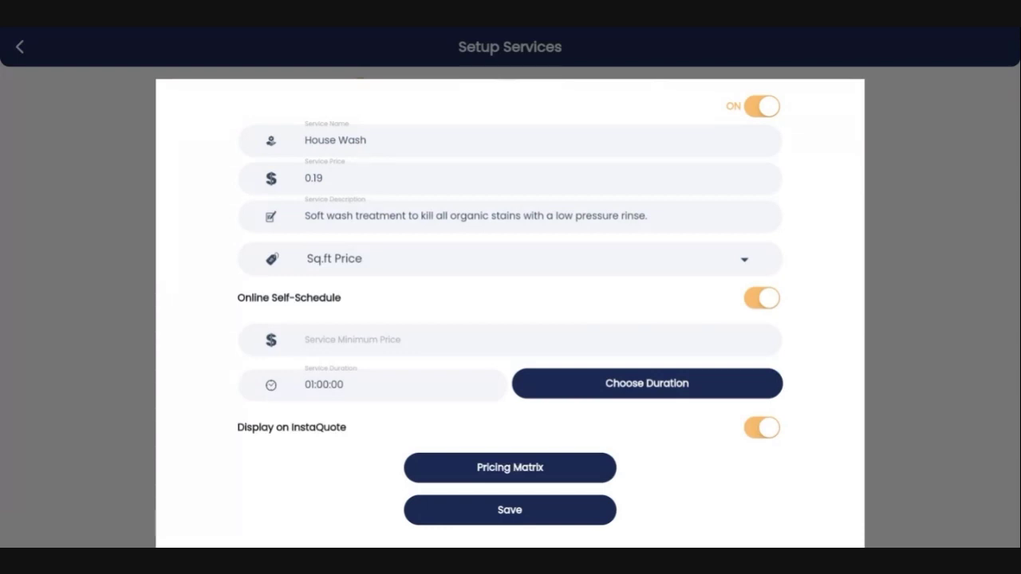
Step: Give House Wash a 225 minimum price and 2-hour duration, then save
left_click(393, 346)
type("225")
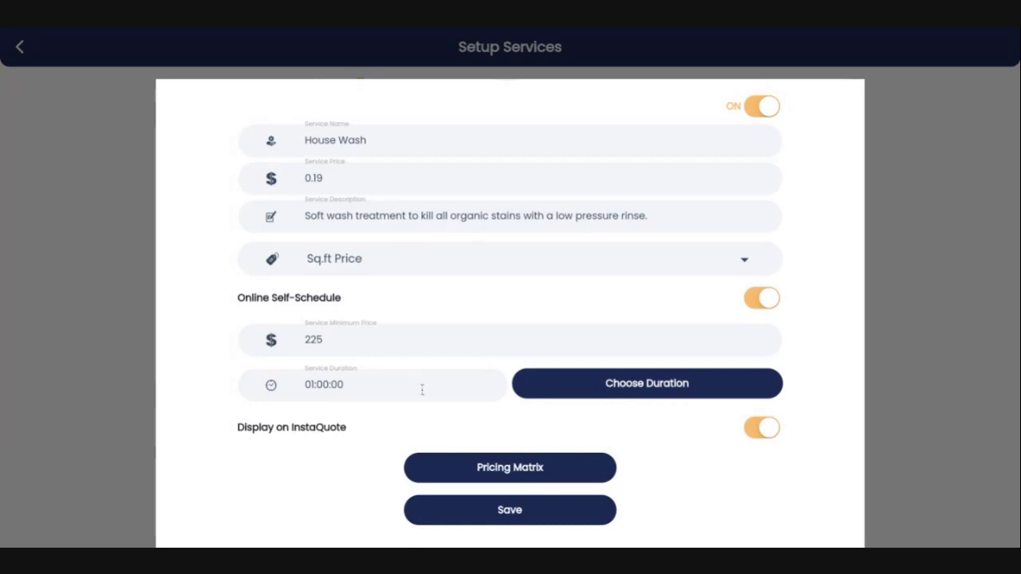
left_click(667, 387)
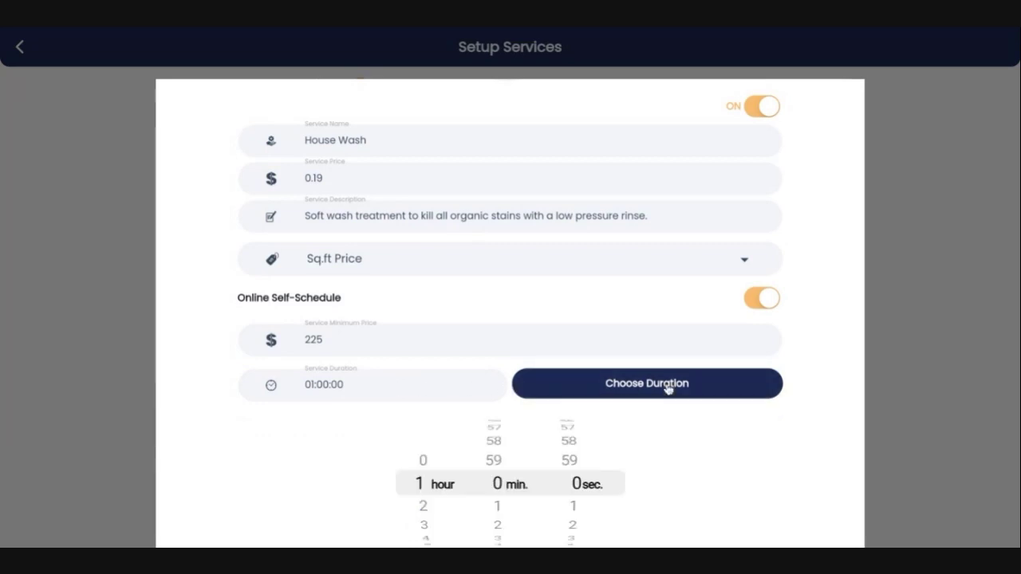
scroll(424, 500, "down", 2)
scroll(424, 500, "down", 5)
scroll(423, 500, "up", 6)
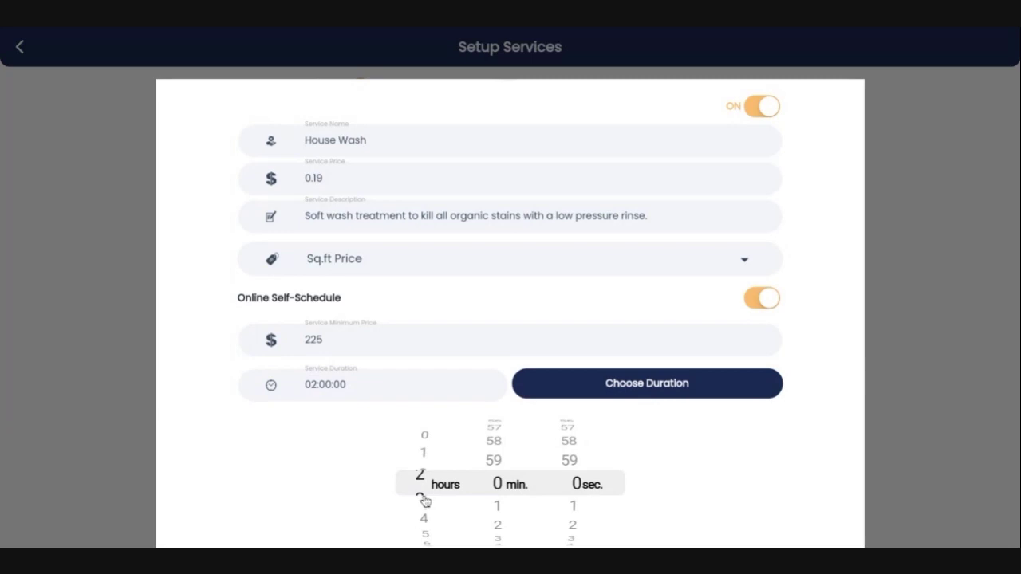
scroll(423, 500, "up", 1)
scroll(424, 500, "down", 1)
left_click(648, 445)
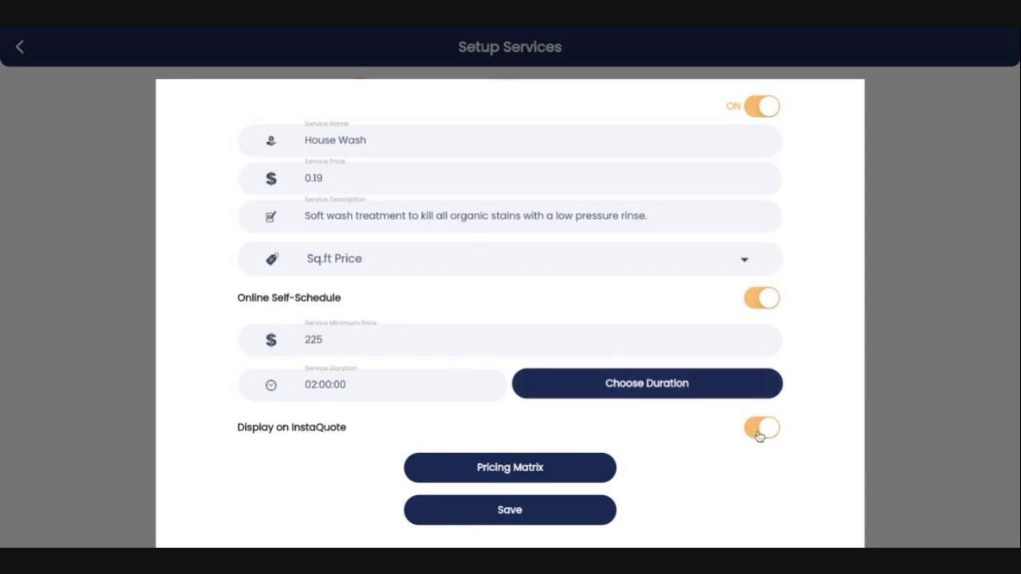
left_click(470, 519)
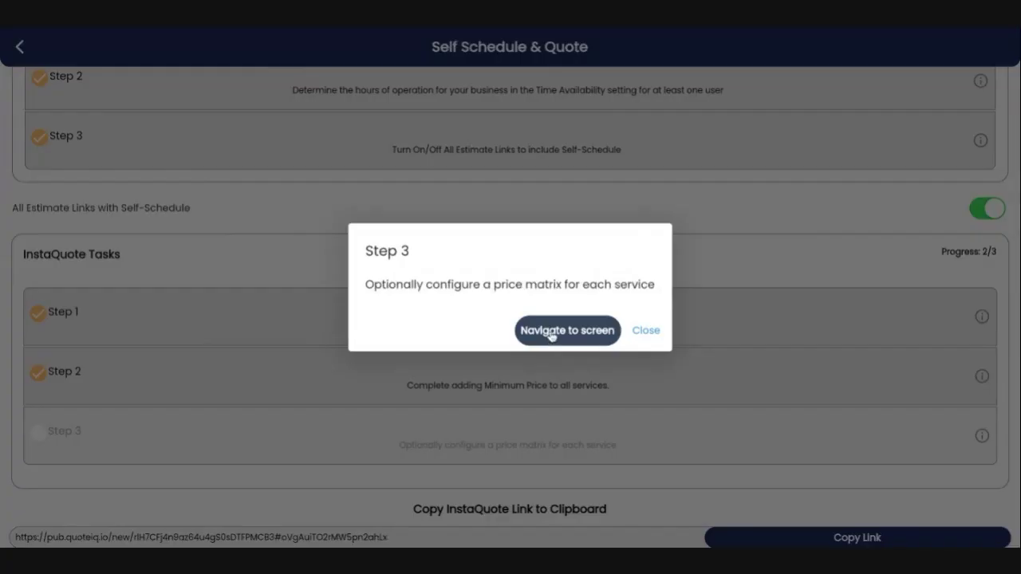
Step: Go from InstaQuote Step 3 to House Wash's Pricing Matrix
left_click(547, 333)
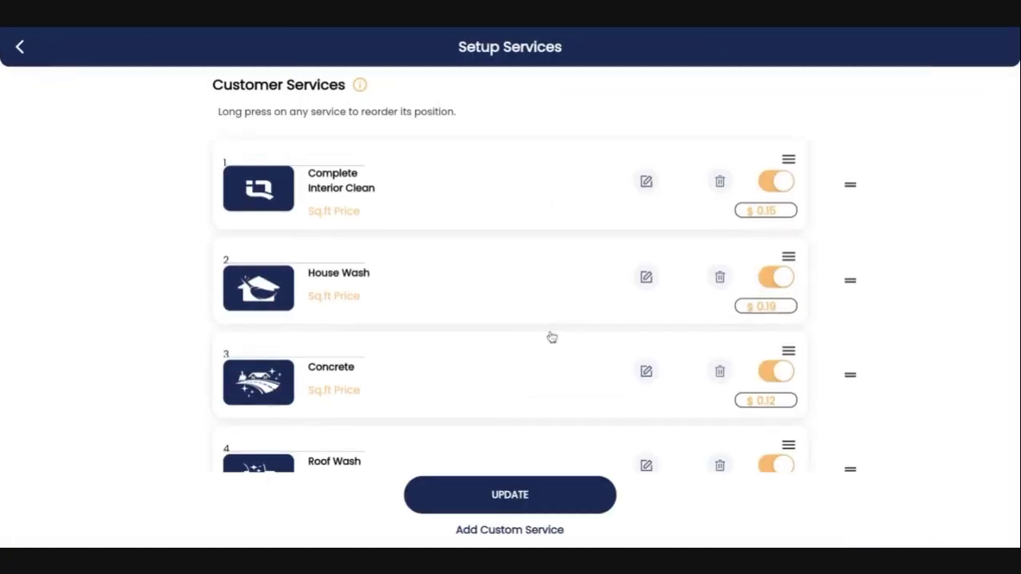
left_click(646, 276)
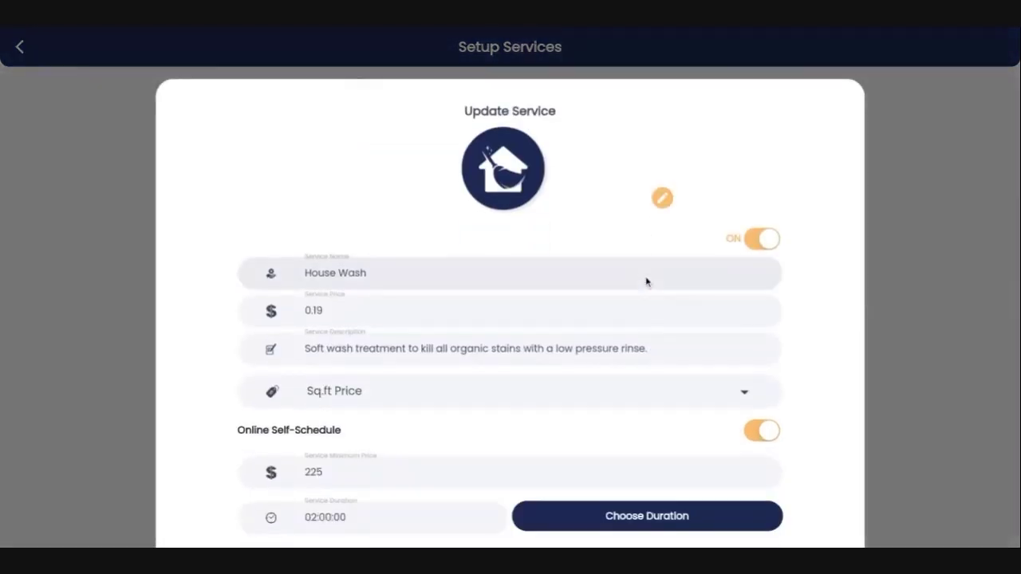
scroll(520, 416, "down", 3)
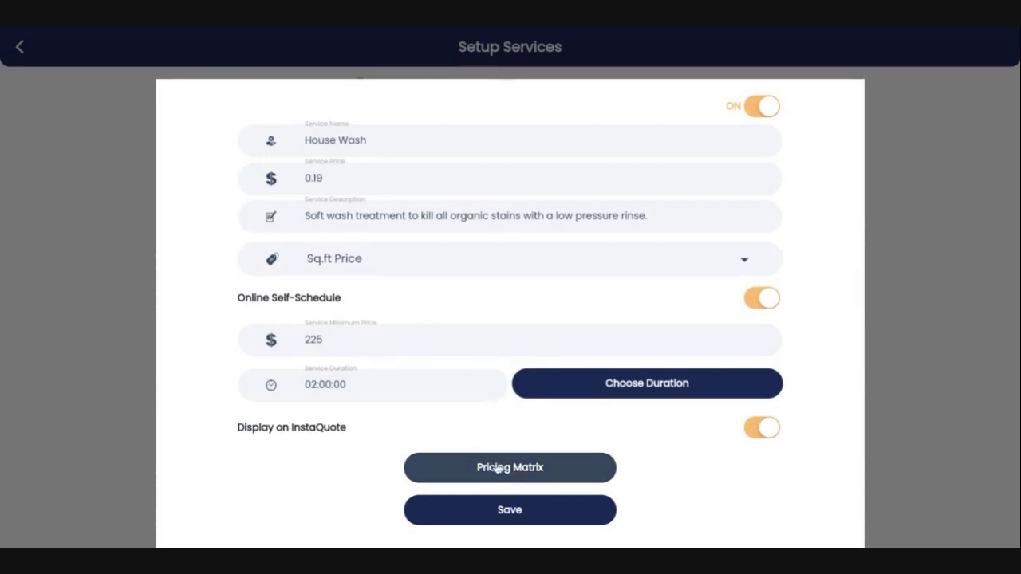
left_click(525, 473)
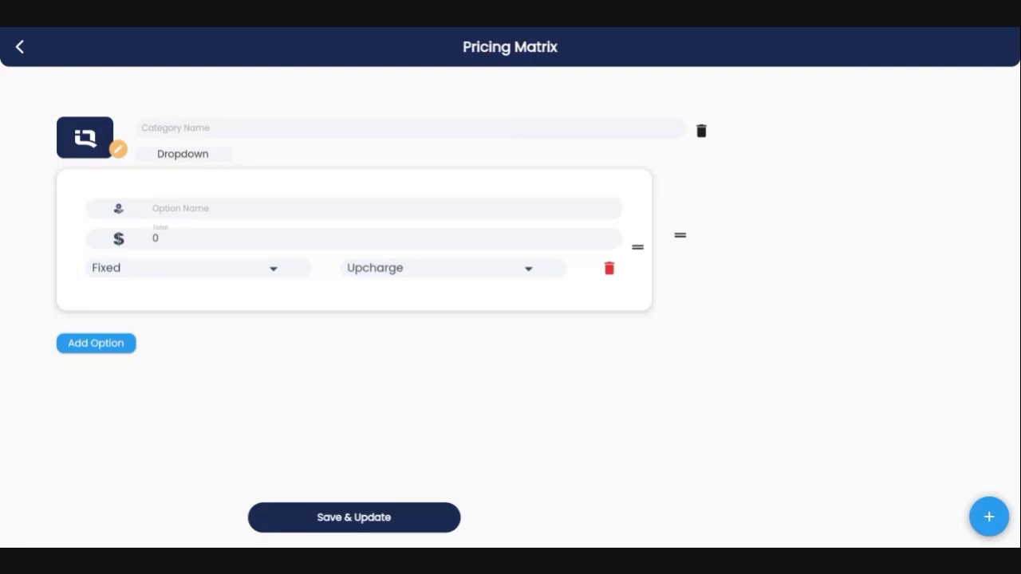
Step: Name the category 'Whats the surface of your home?' with a first option 'Brick'
left_click(319, 127)
type("W")
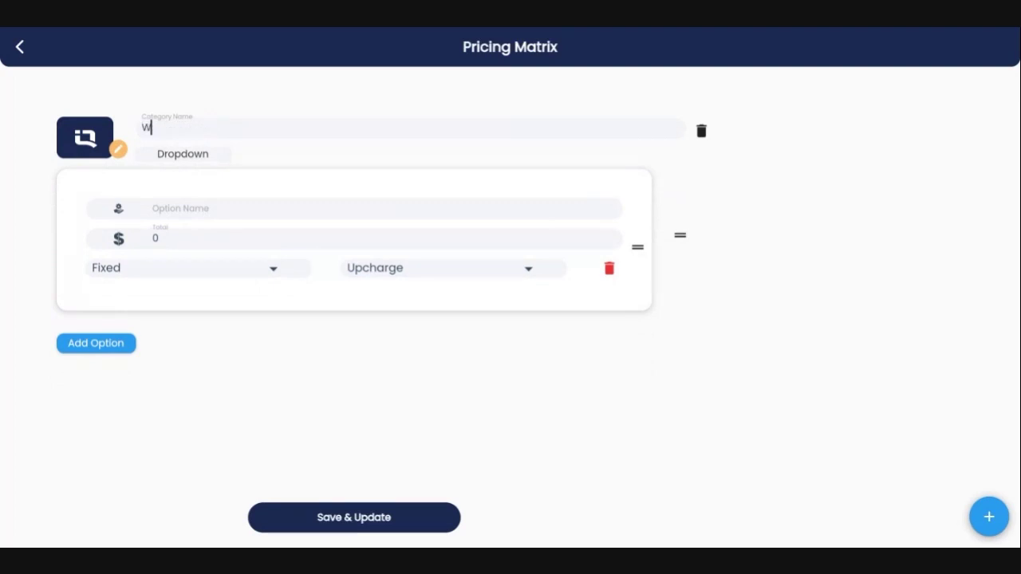
type("hats the surface of yo")
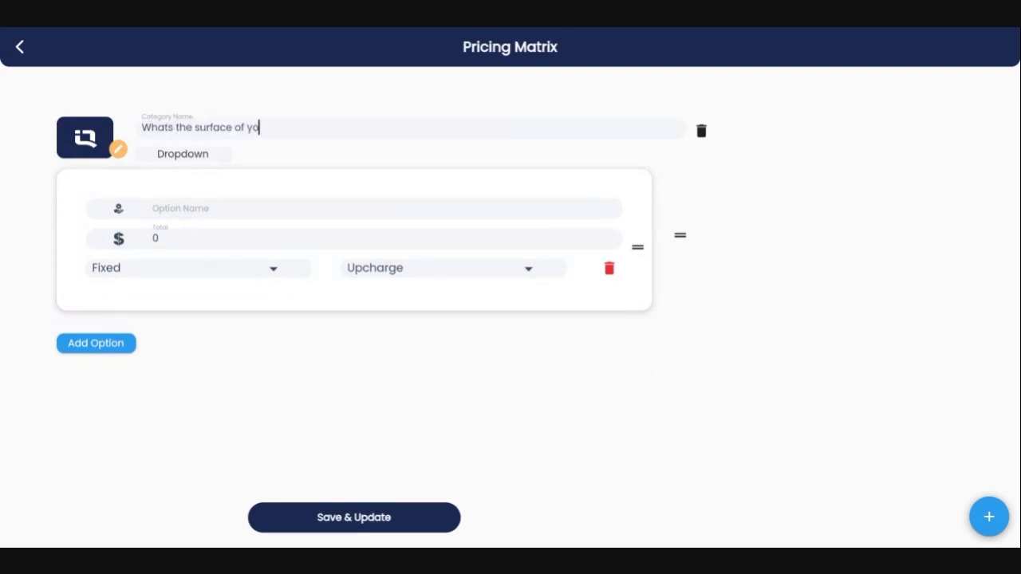
type("ur home?")
left_click(173, 210)
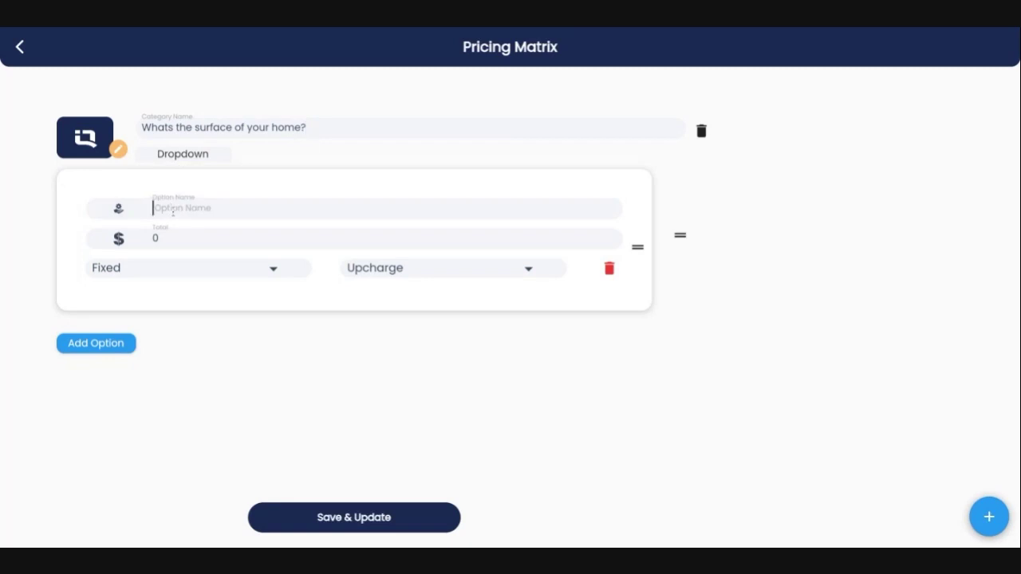
type("Brick")
Step: Price Brick as a 2% upcharge and add a second surface option
left_click(159, 273)
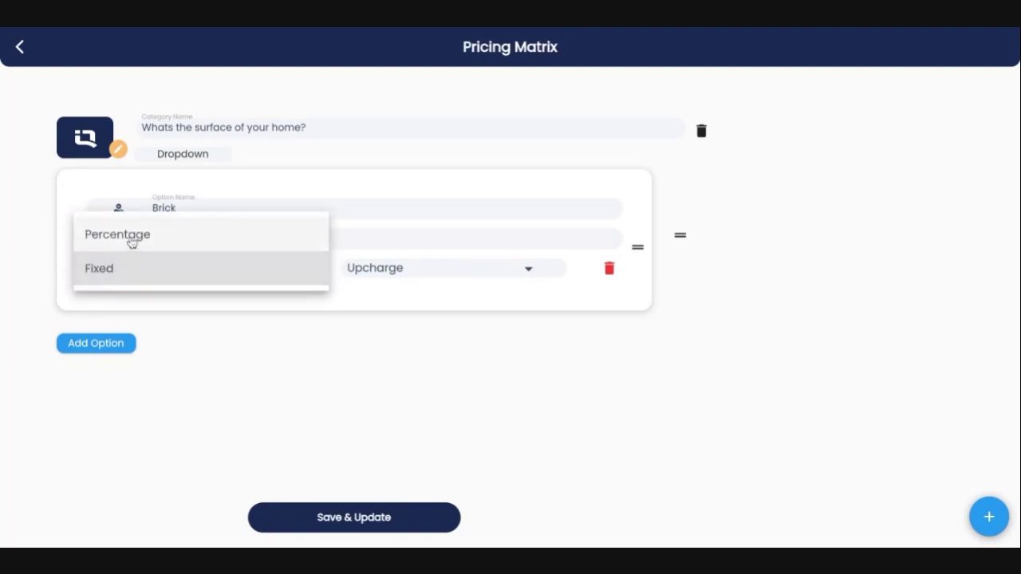
left_click(131, 240)
left_click(166, 241)
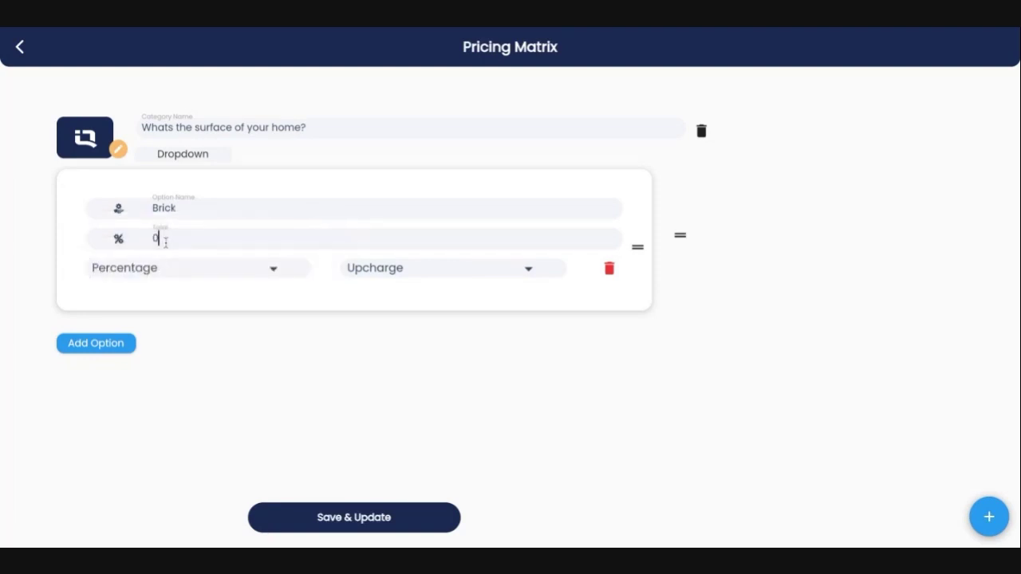
key("BackSpace")
type("2")
left_click(395, 272)
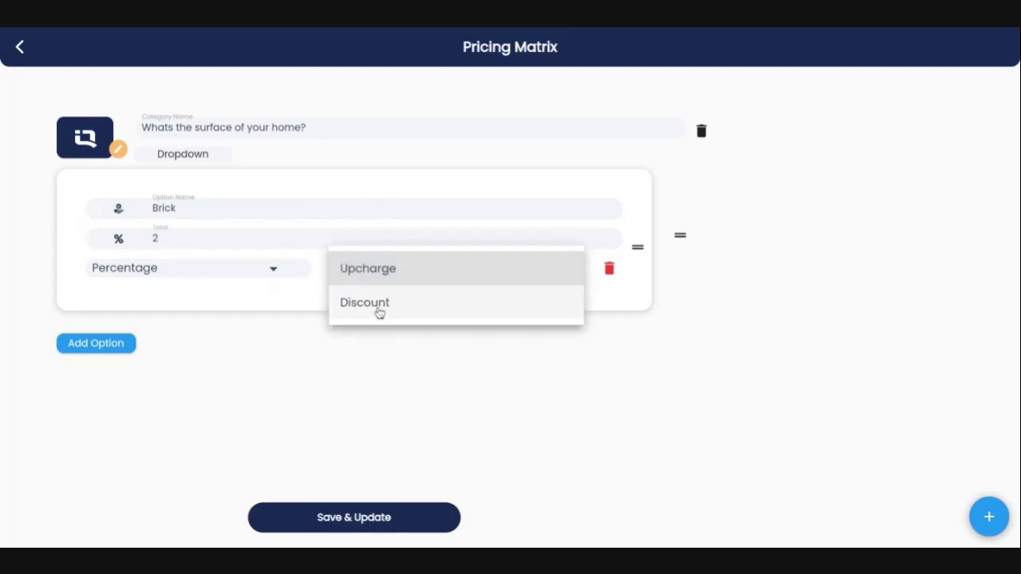
left_click(379, 311)
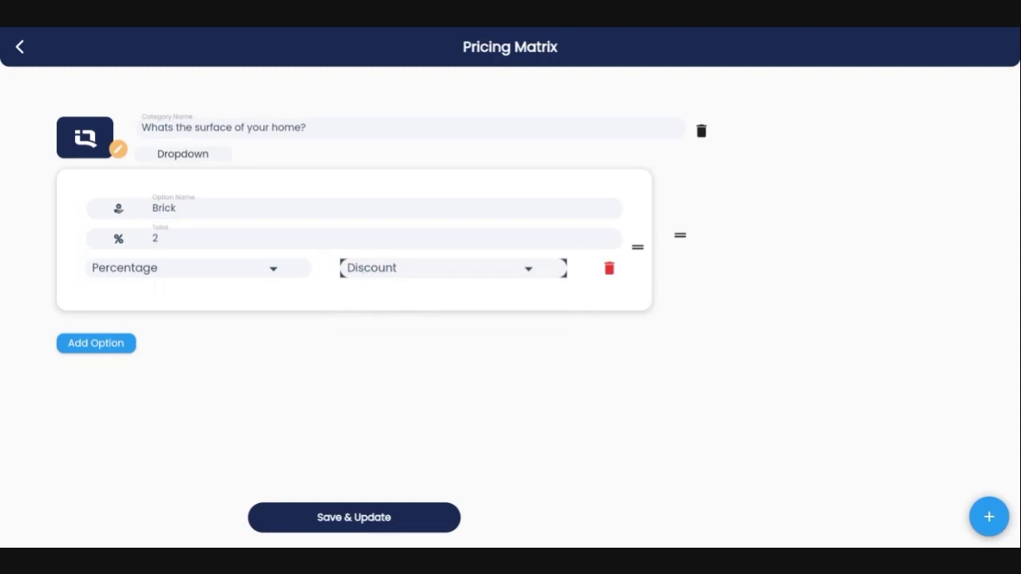
left_click(439, 268)
left_click(375, 235)
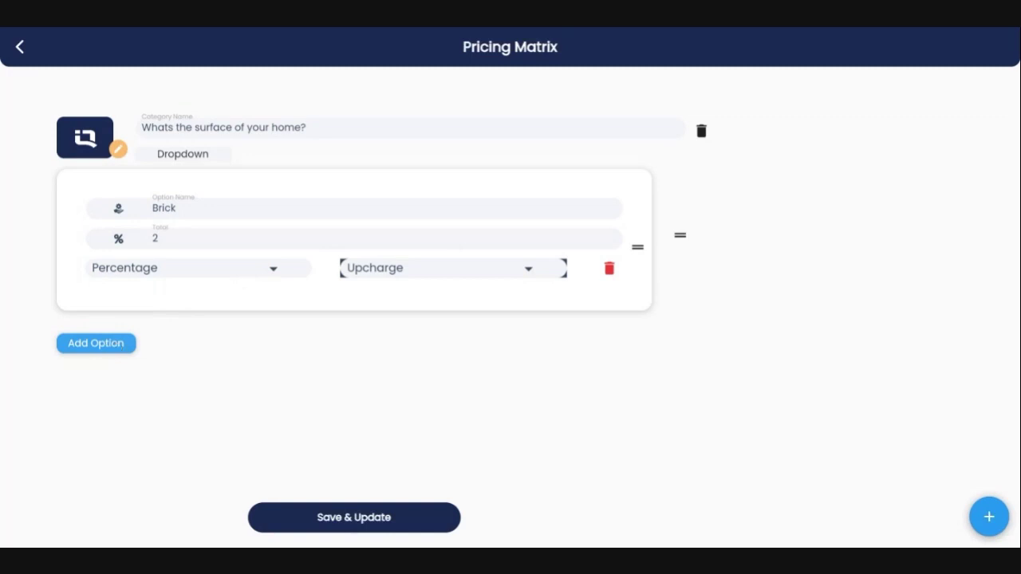
left_click(95, 343)
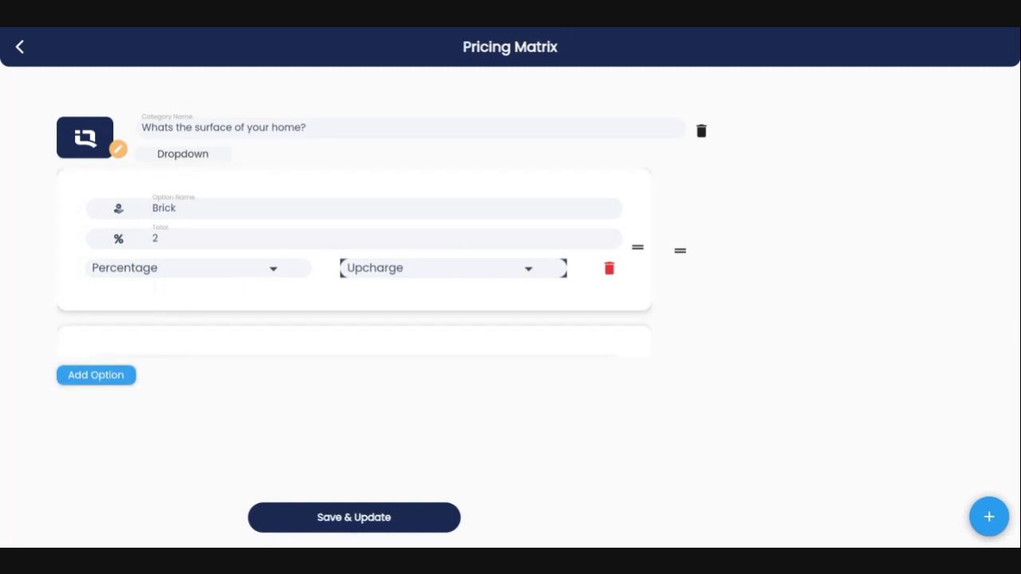
Step: Name the second option 'stucco' with a 5% charge
scroll(292, 334, "down", 3)
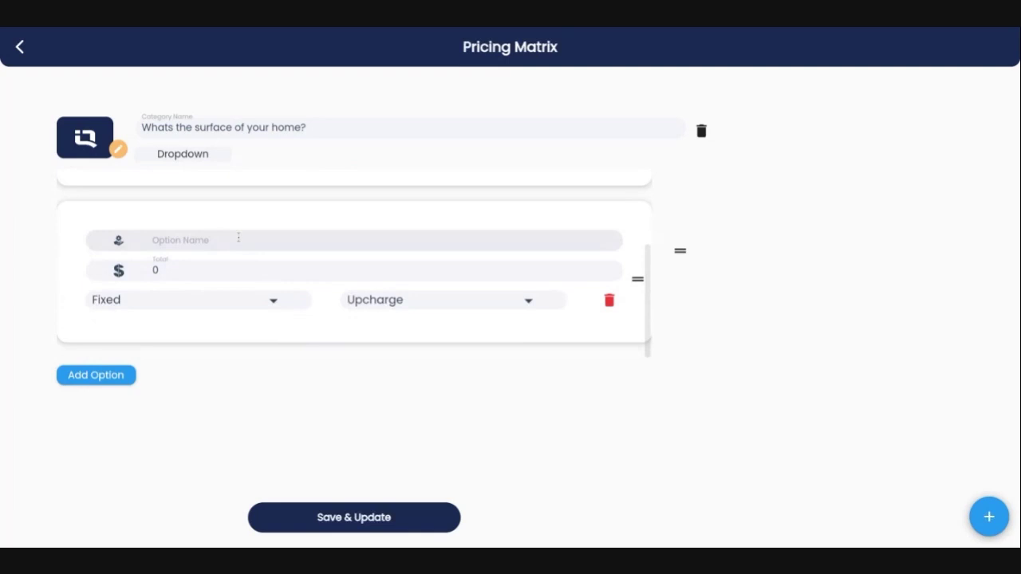
left_click(237, 239)
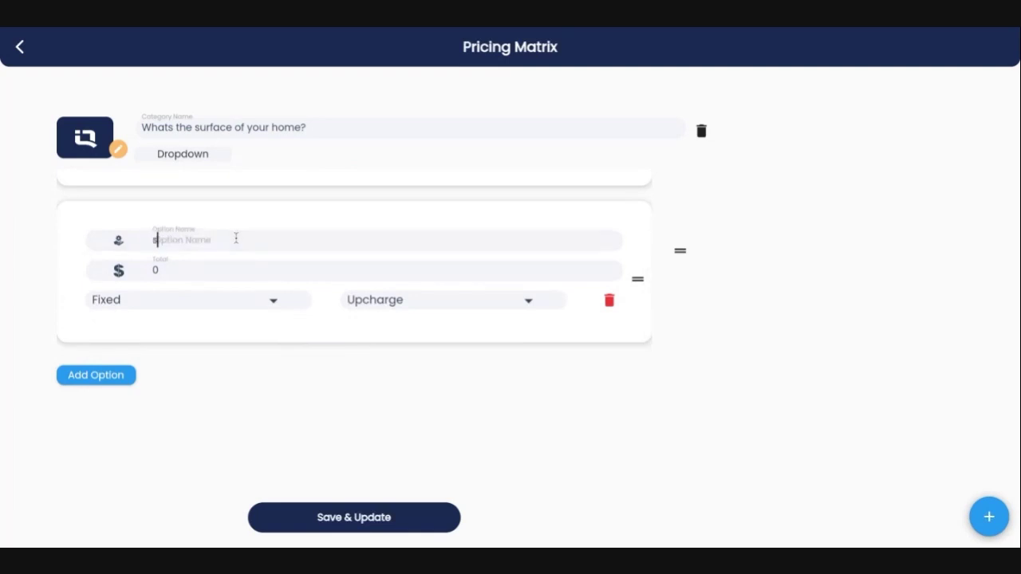
type("stucco")
left_click(144, 300)
left_click(139, 271)
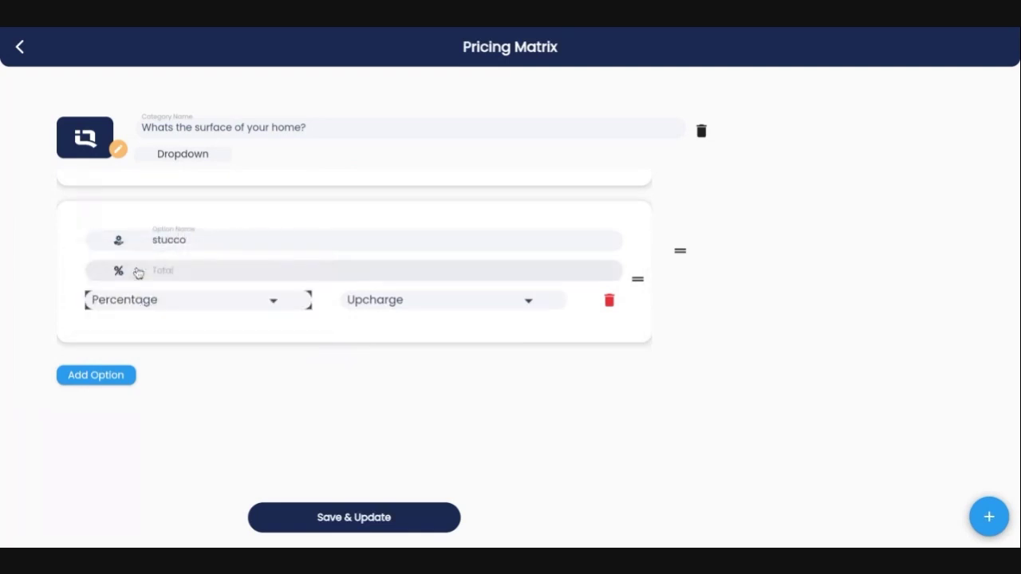
type("5")
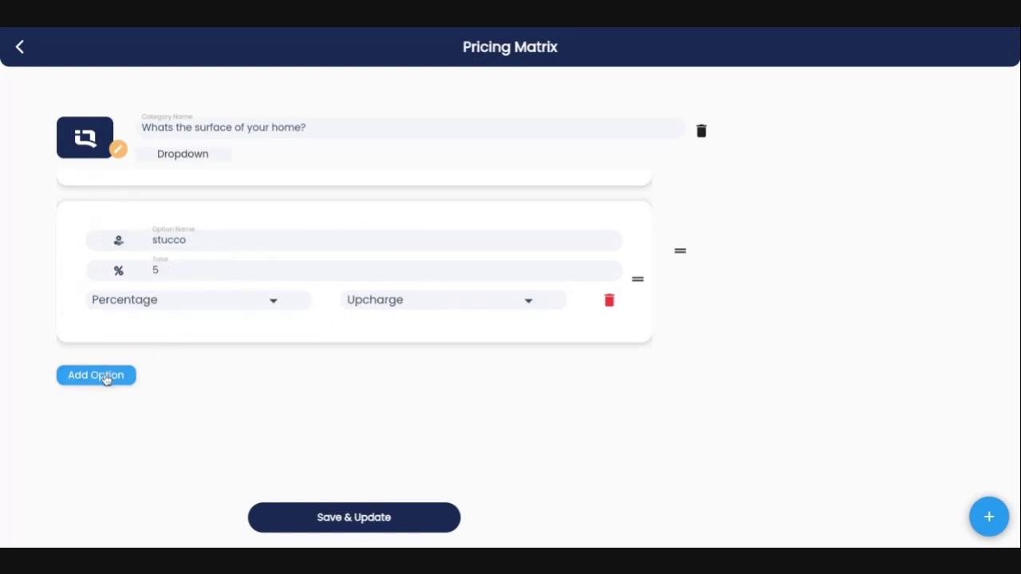
Step: Add a third surface option named 'Vinyl'
left_click(106, 379)
scroll(292, 271, "down", 2)
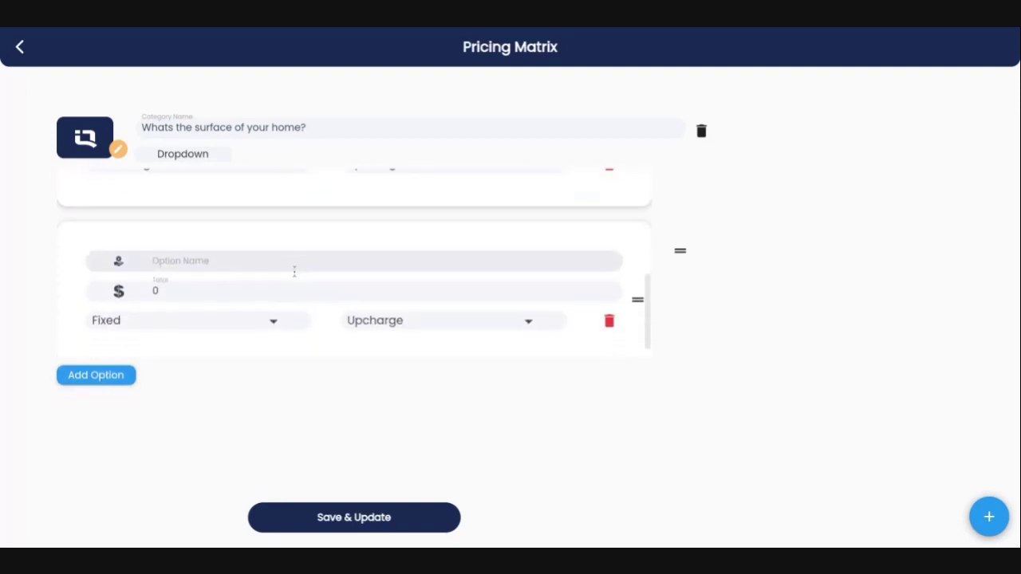
left_click(269, 257)
type("Vinyl")
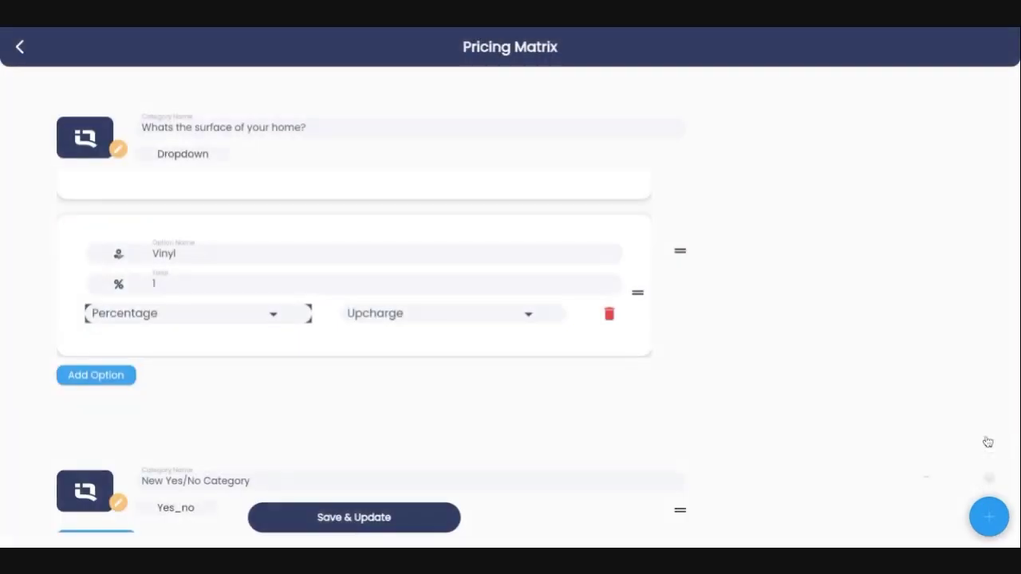
Step: Add a yes/no option 'Do you have a stained front door?' priced at 25
scroll(283, 276, "down", 1)
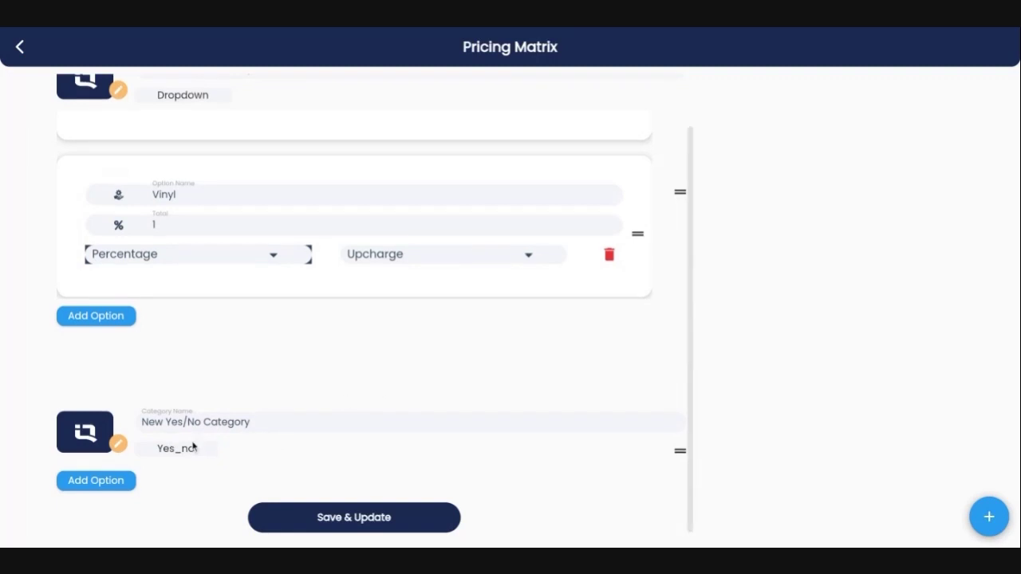
left_click(216, 369)
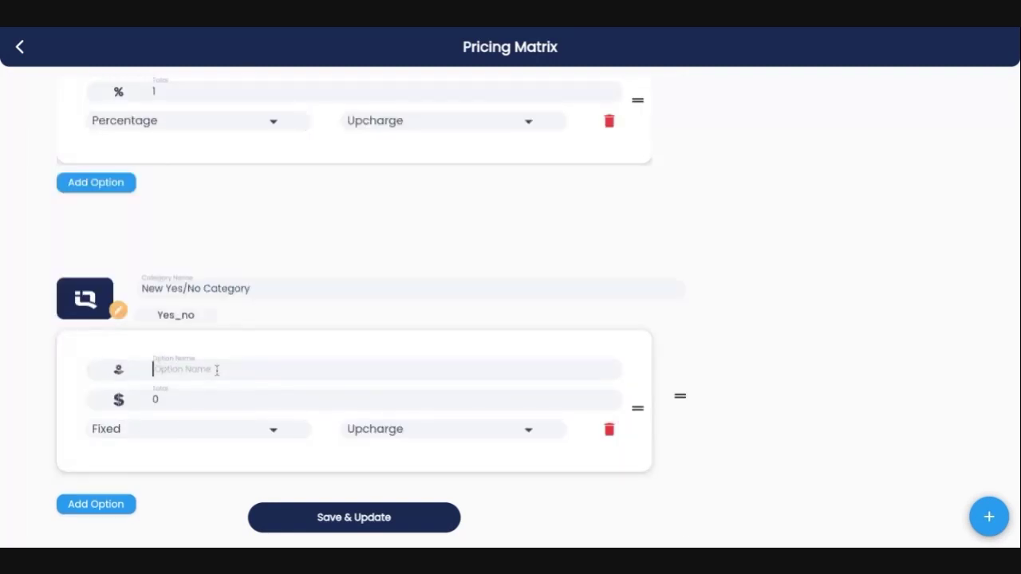
type("D")
key("BackSpace")
type("Do you have a")
type(" stained front")
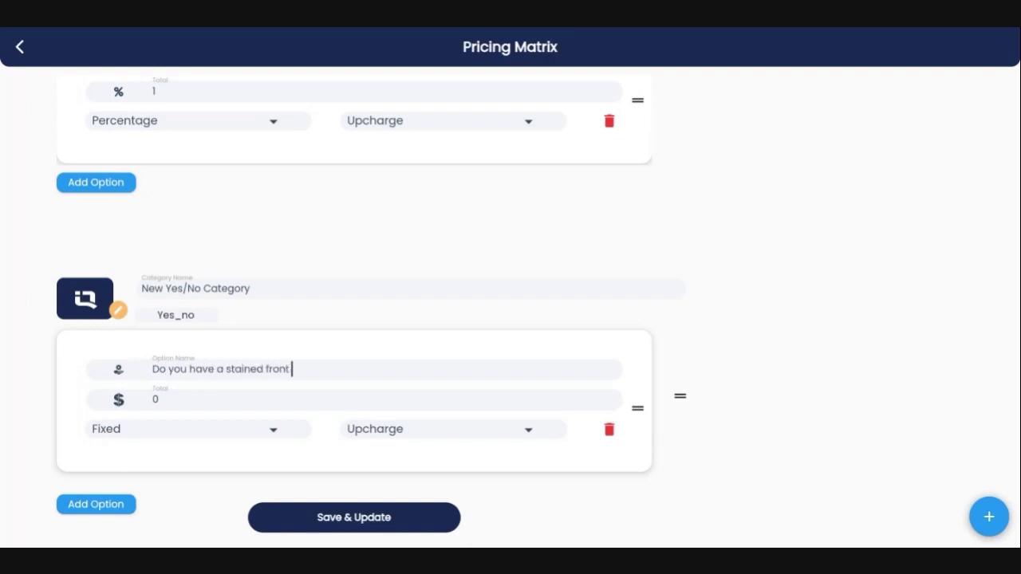
type(" door?25")
Step: Add a second yes/no option 'Do you have a detached garage?' priced at 75
left_click(115, 509)
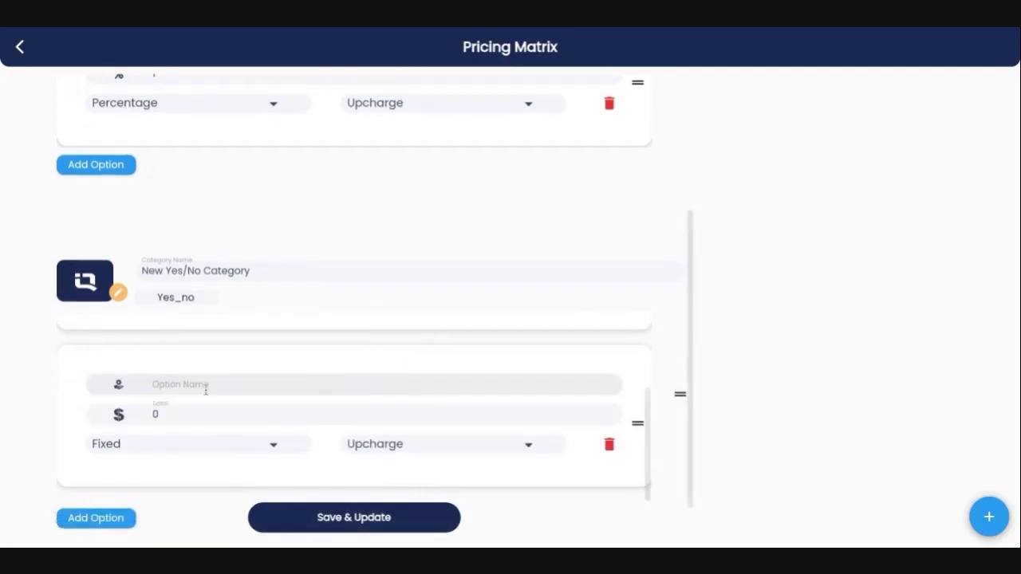
left_click(204, 385)
type("Do y")
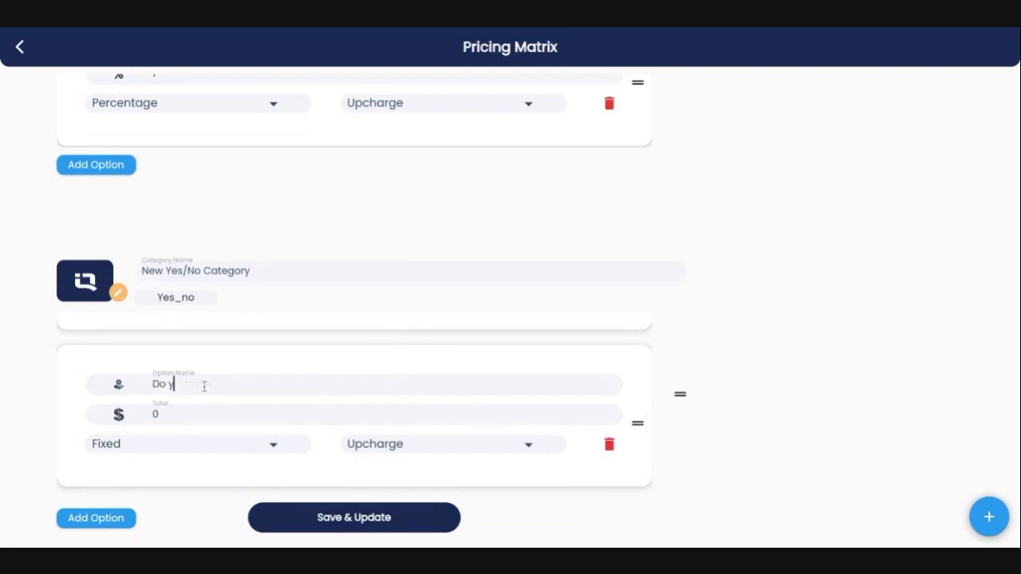
type("ou have a deta")
type("ched garage?")
key("Tab")
type("75")
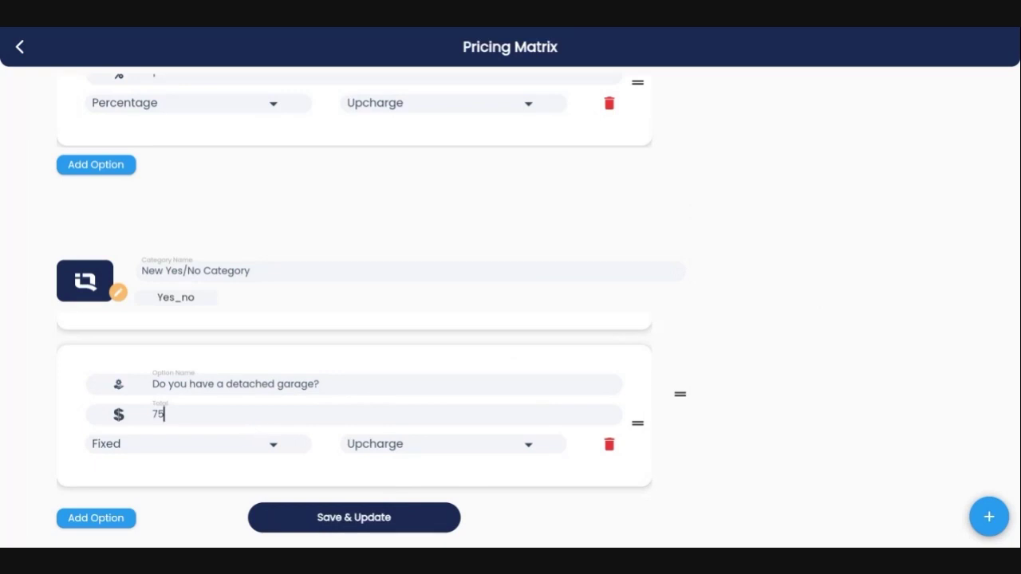
Step: Add a Dimensions category named 'concrete' and save the updated pricing matrix
left_click(989, 516)
left_click(987, 403)
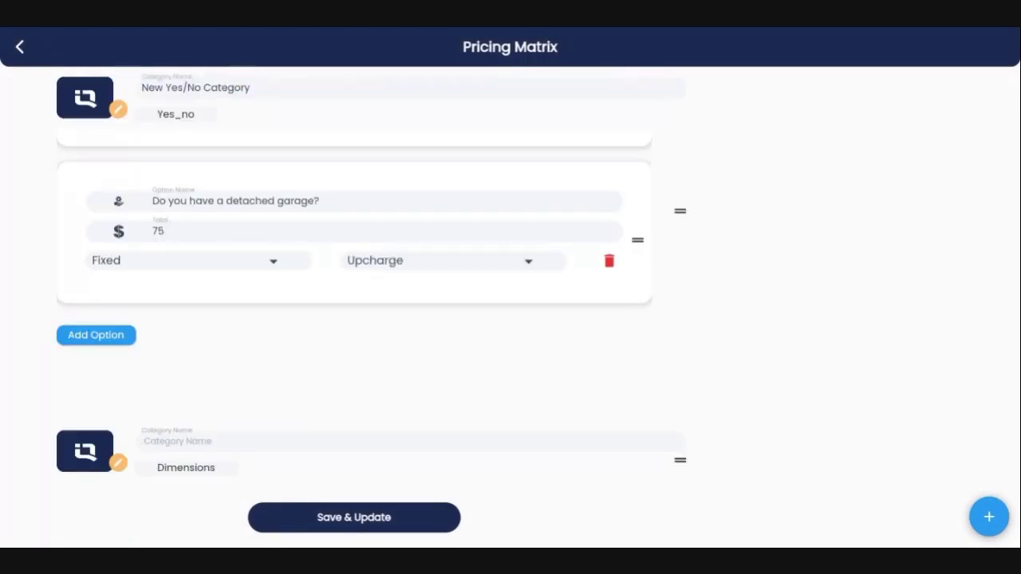
type("concrete")
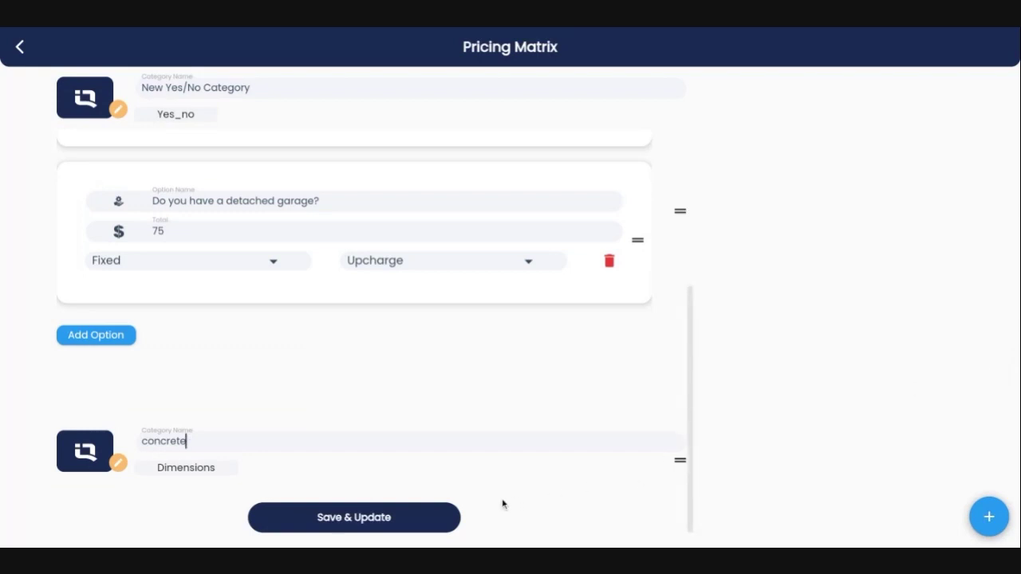
left_click(434, 525)
left_click(379, 522)
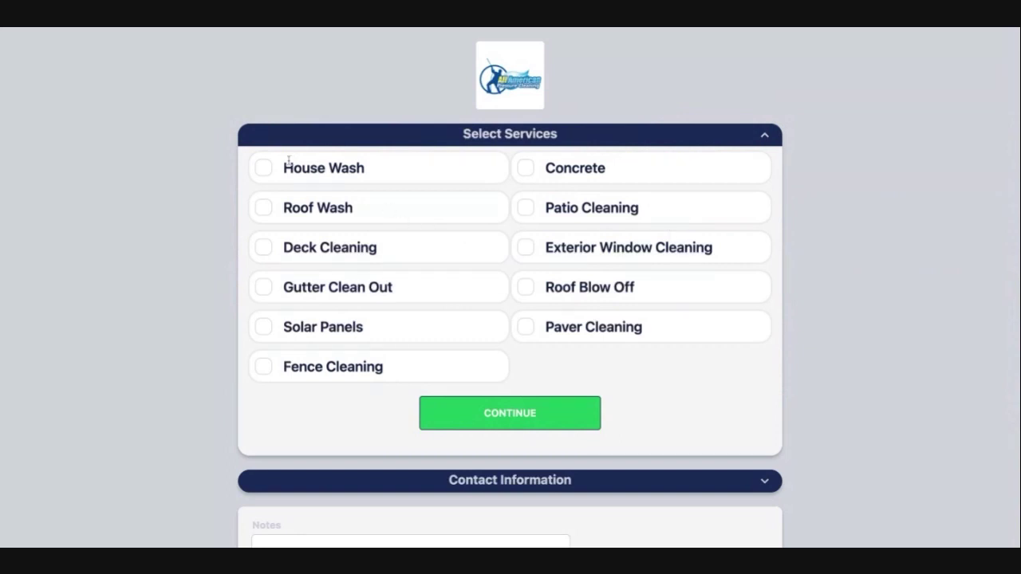
Step: Select House Wash with 2000 sq ft in the InstaQuote form
left_click(263, 169)
left_click(292, 210)
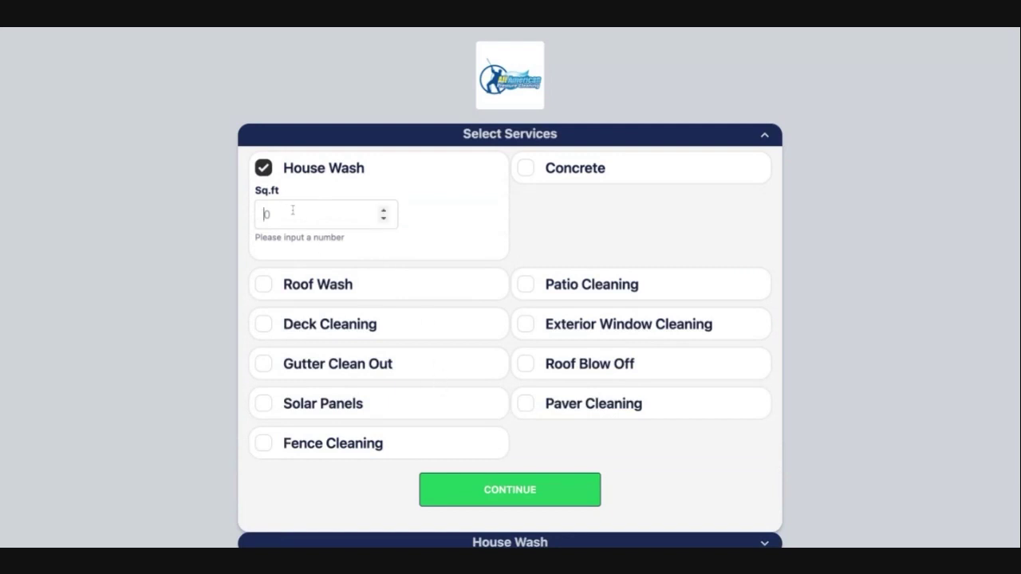
type("2000")
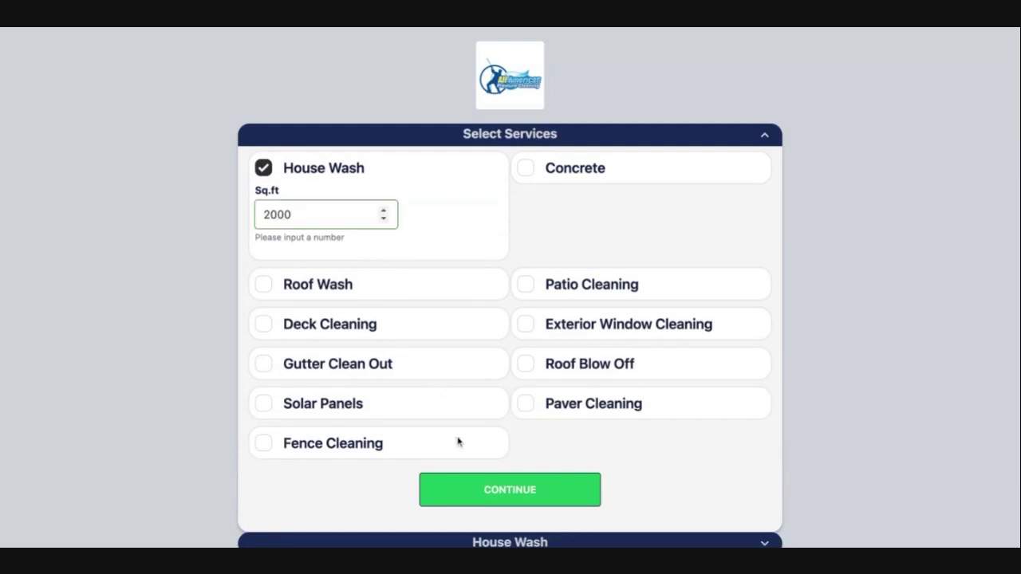
left_click(492, 494)
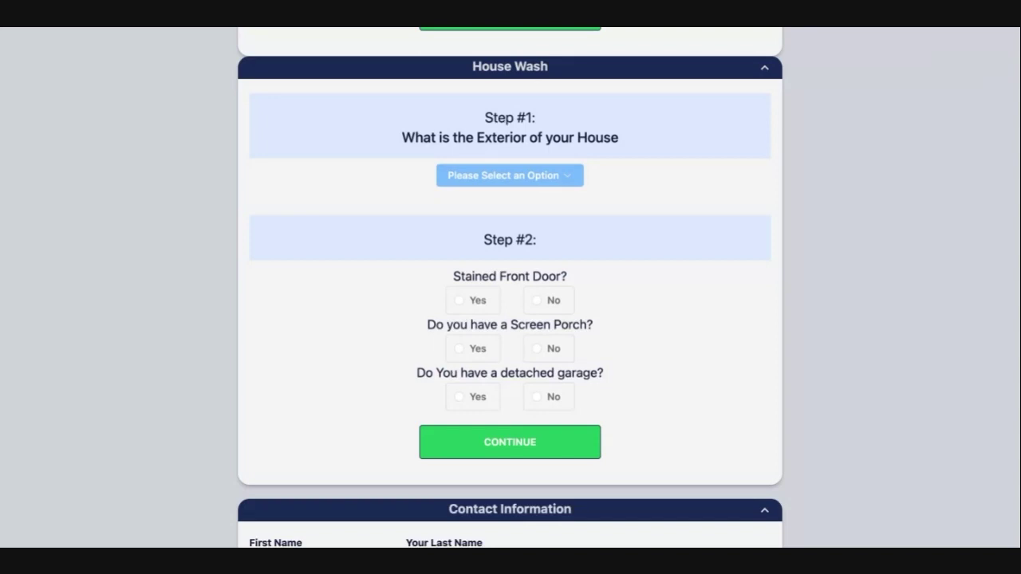
Step: Choose Stucco exterior and answer yes to stained door, no to screen porch, and yes to detached garage
left_click(513, 173)
left_click(517, 175)
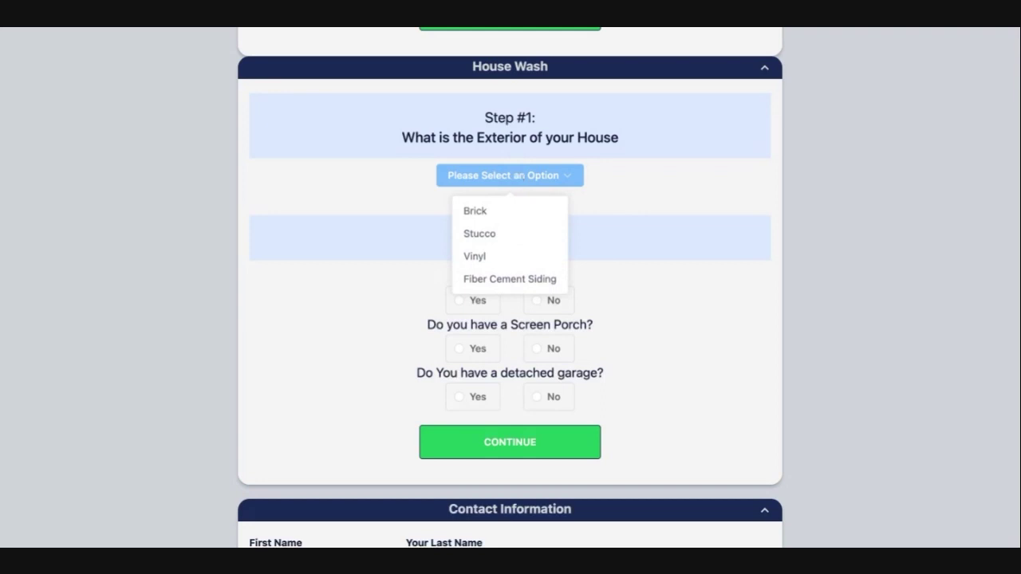
left_click(487, 236)
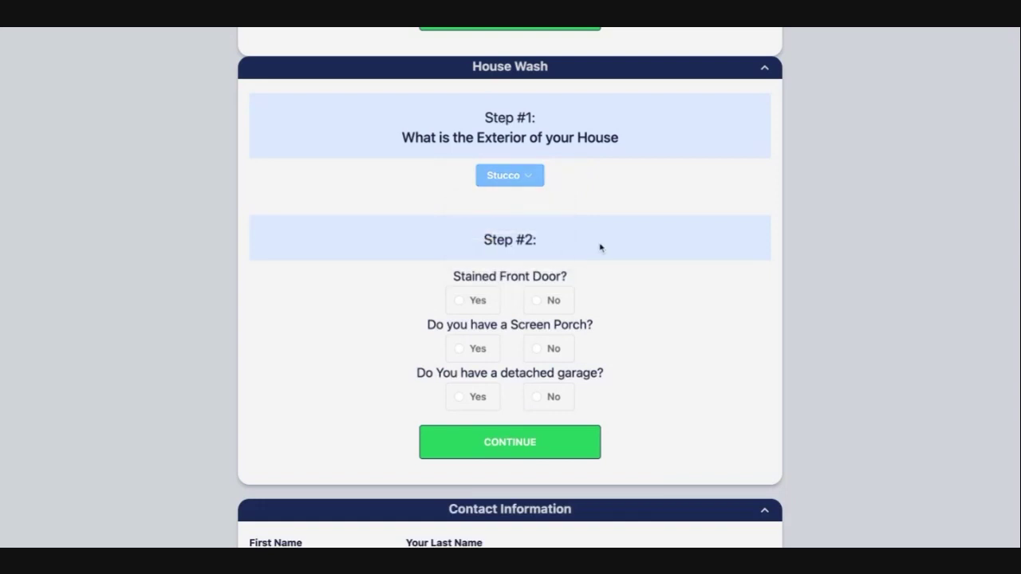
scroll(611, 247, "down", 1)
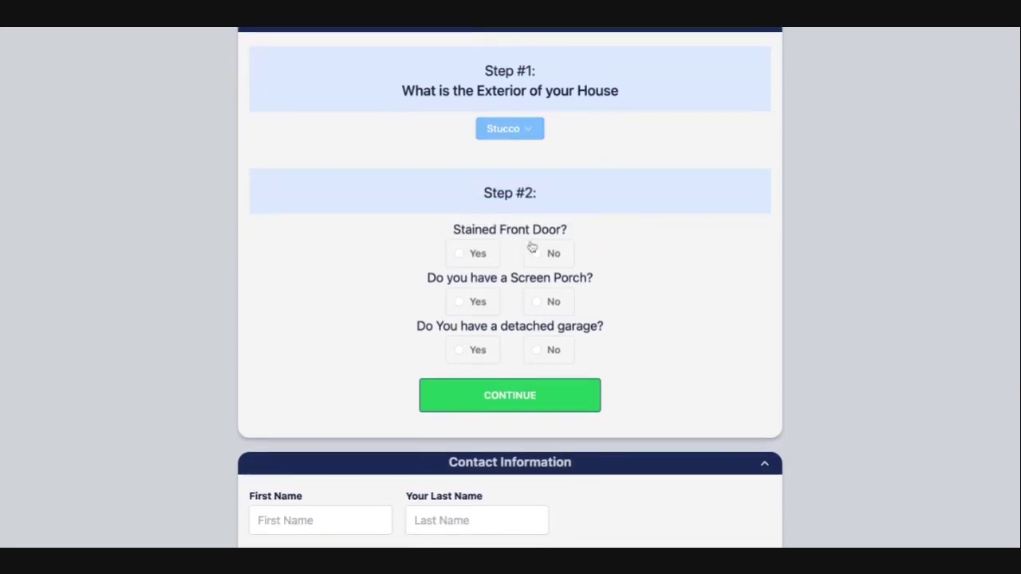
left_click(458, 254)
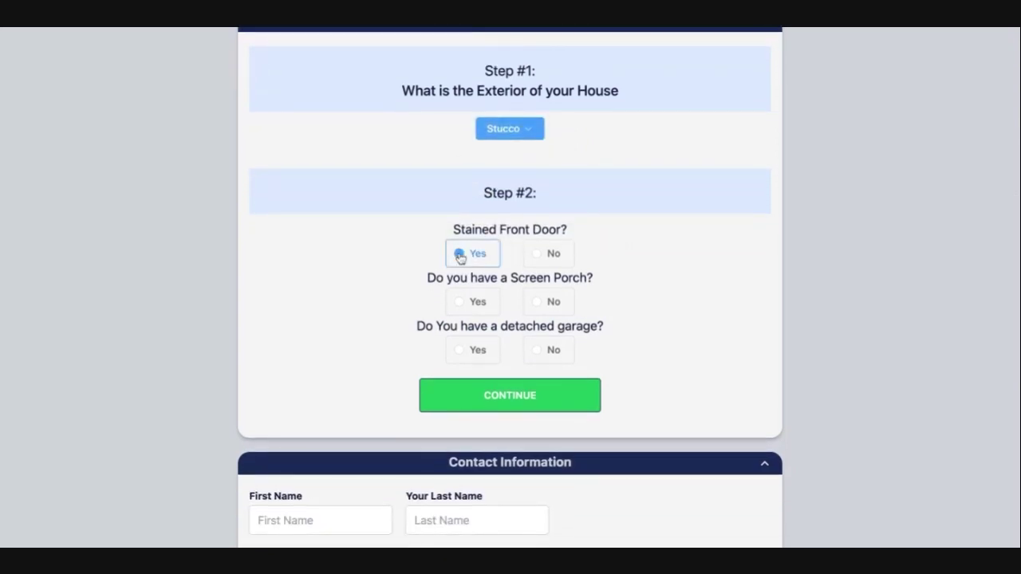
left_click(537, 306)
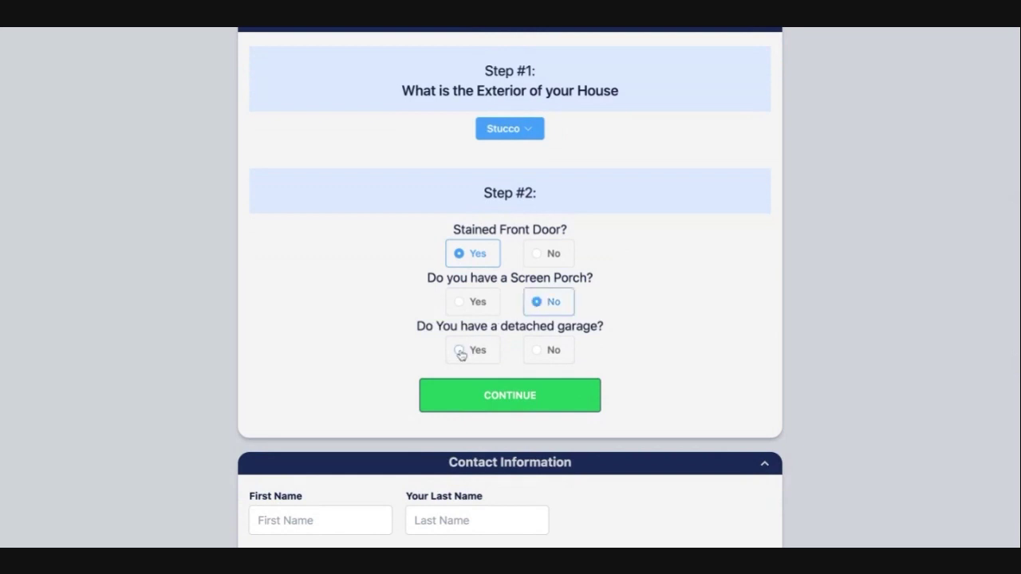
left_click(460, 352)
scroll(728, 345, "down", 1)
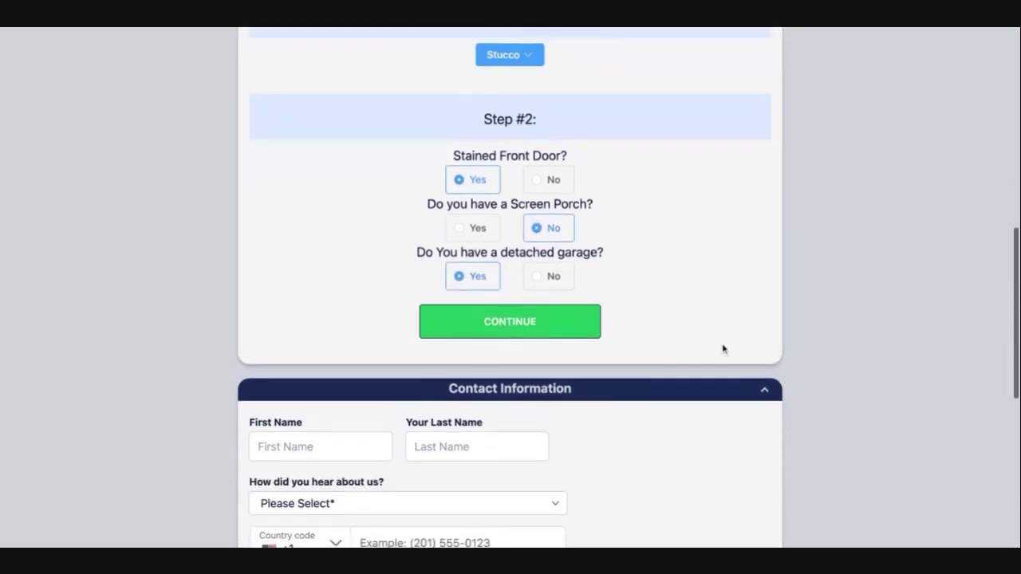
Step: Fill in test contact details and submit to get the quote
left_click(526, 322)
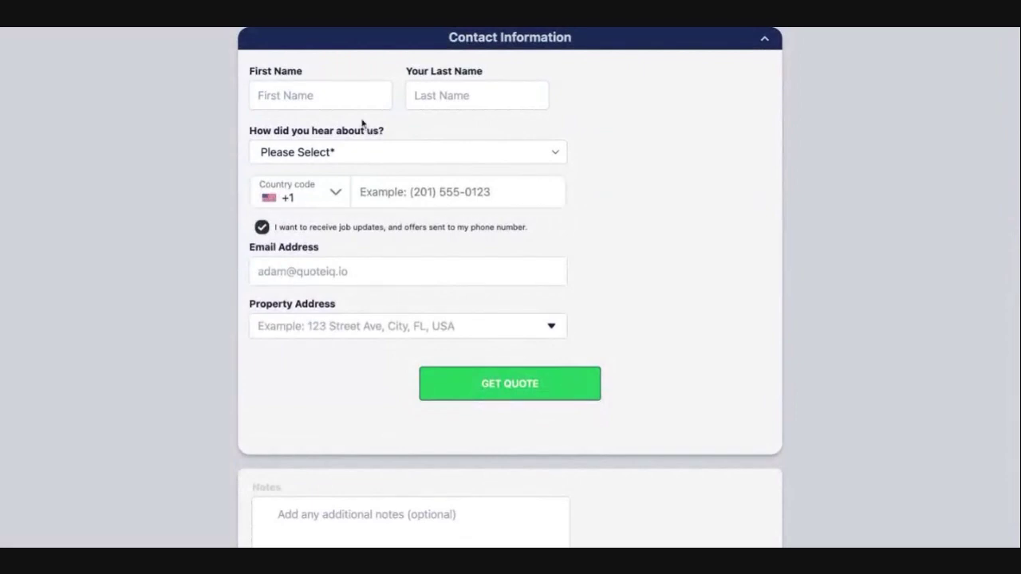
left_click(315, 92)
type("test")
left_click(502, 383)
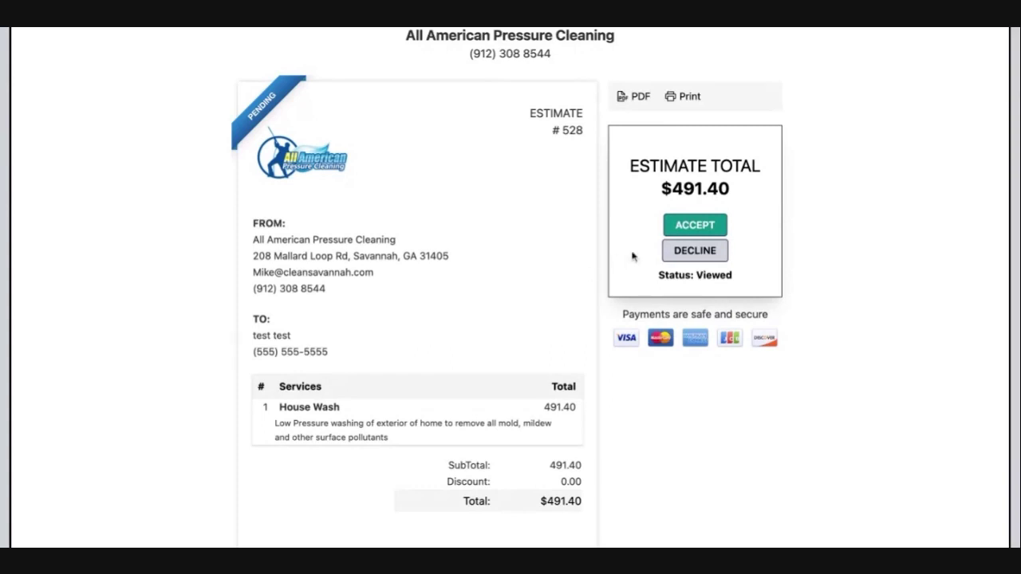
Step: Accept the $491.40 House Wash estimate, signing with the name 'test'
left_click(702, 226)
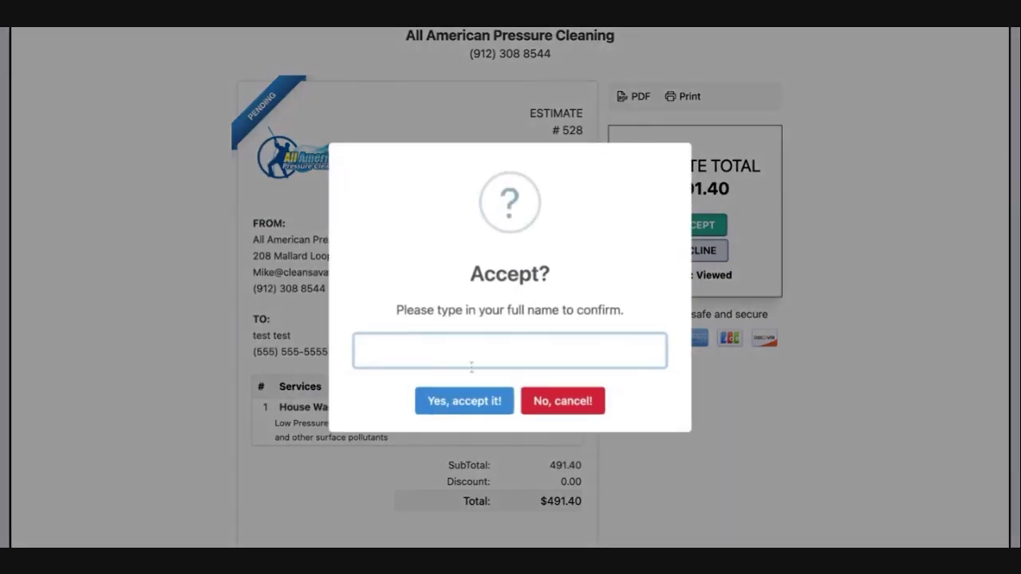
type("test")
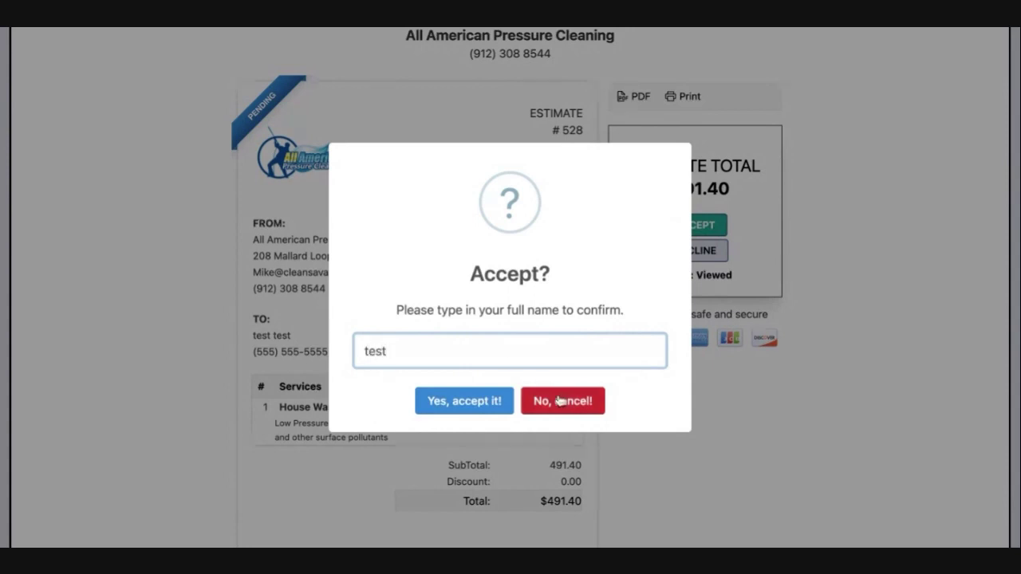
key("Return")
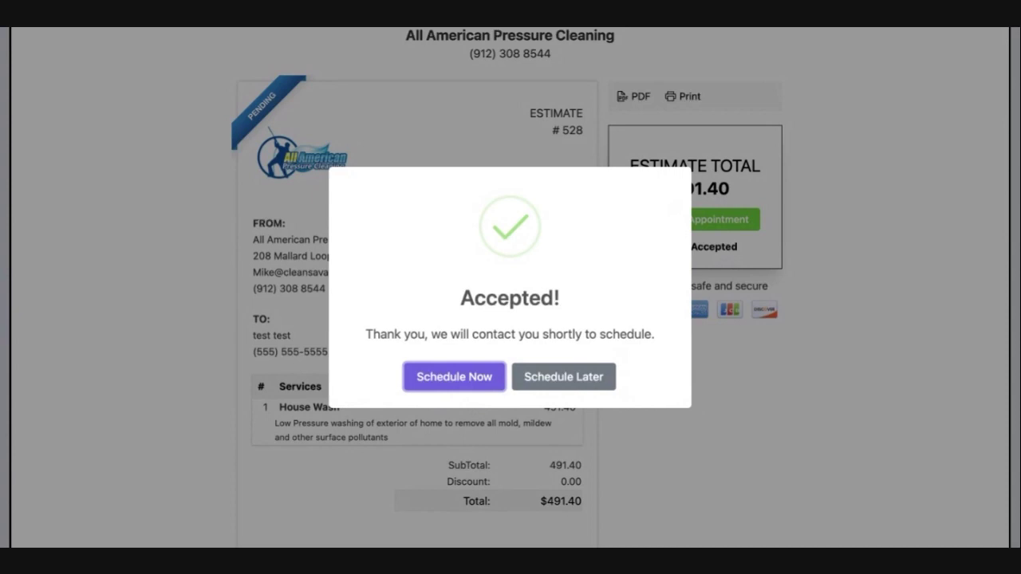
Step: Schedule the appointment for August 30 at 8:00 AM and confirm it
left_click(463, 380)
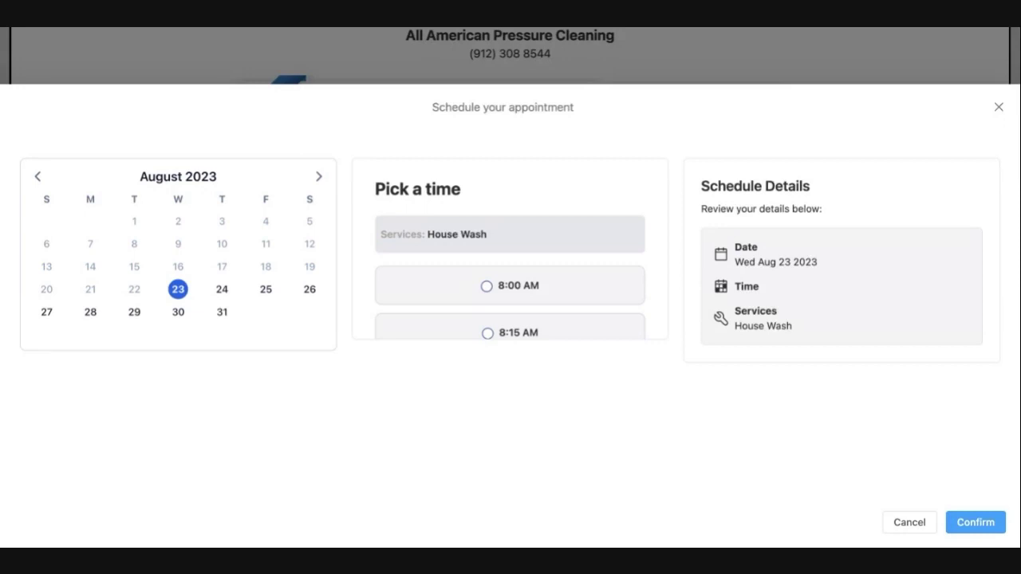
left_click(179, 315)
left_click(485, 286)
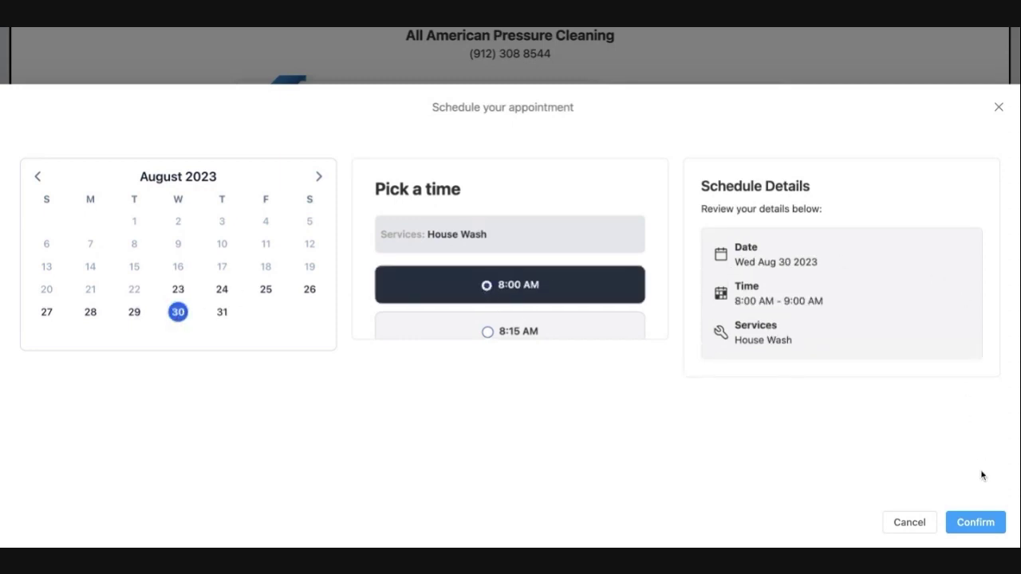
left_click(978, 522)
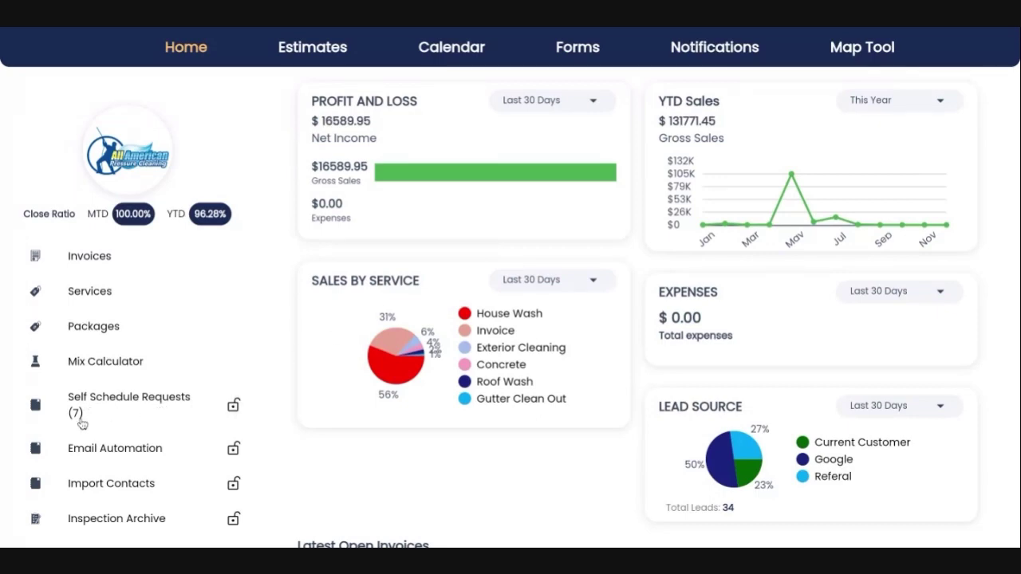
Step: Accept the $491.40 House Wash request in Self Schedule Requests
left_click(96, 403)
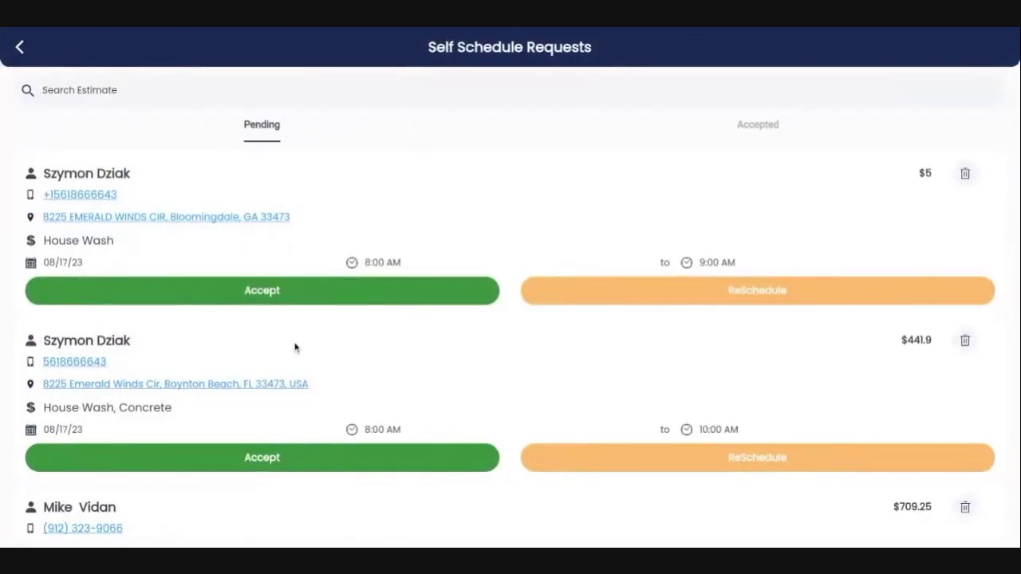
scroll(295, 346, "down", 5)
scroll(294, 347, "down", 2)
scroll(295, 347, "down", 2)
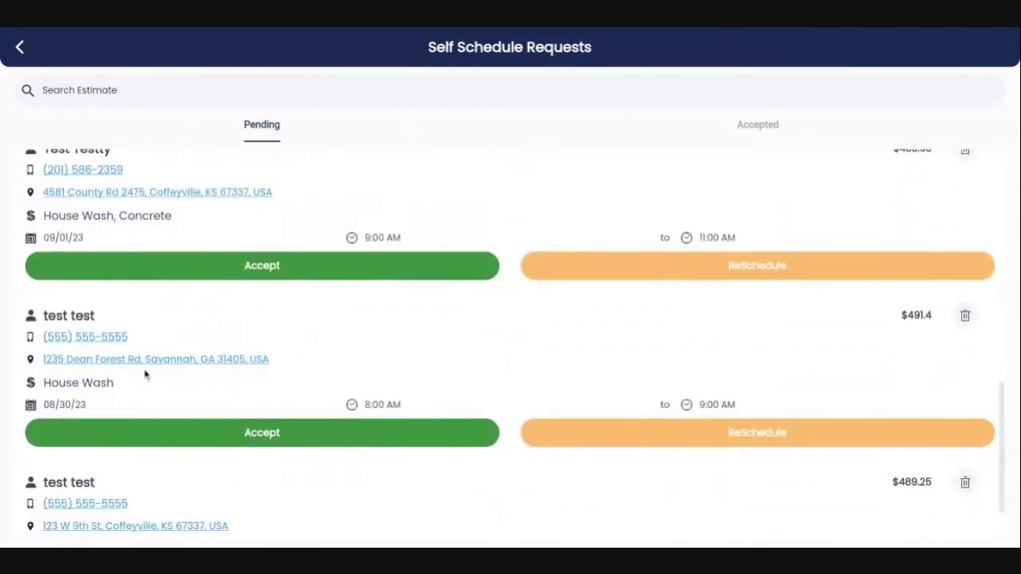
left_click(292, 436)
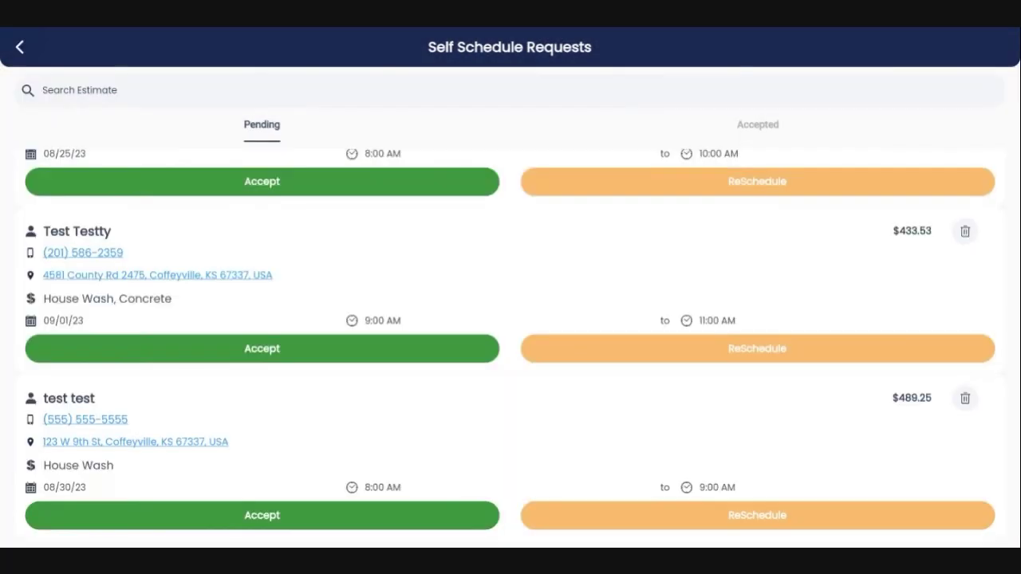
Step: View the August 30 House Wash appointment's details on the home calendar
left_click(19, 47)
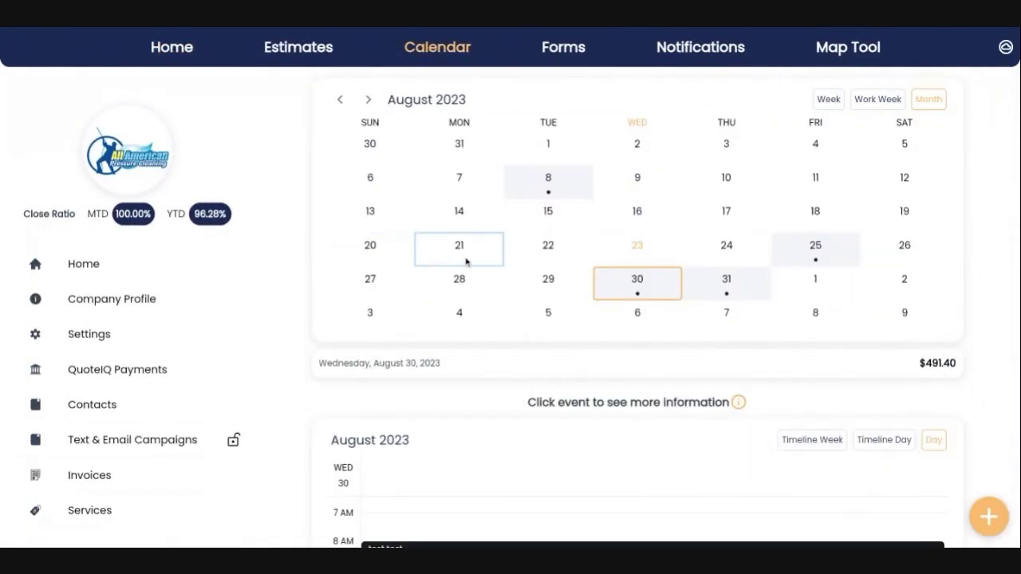
scroll(732, 455, "down", 3)
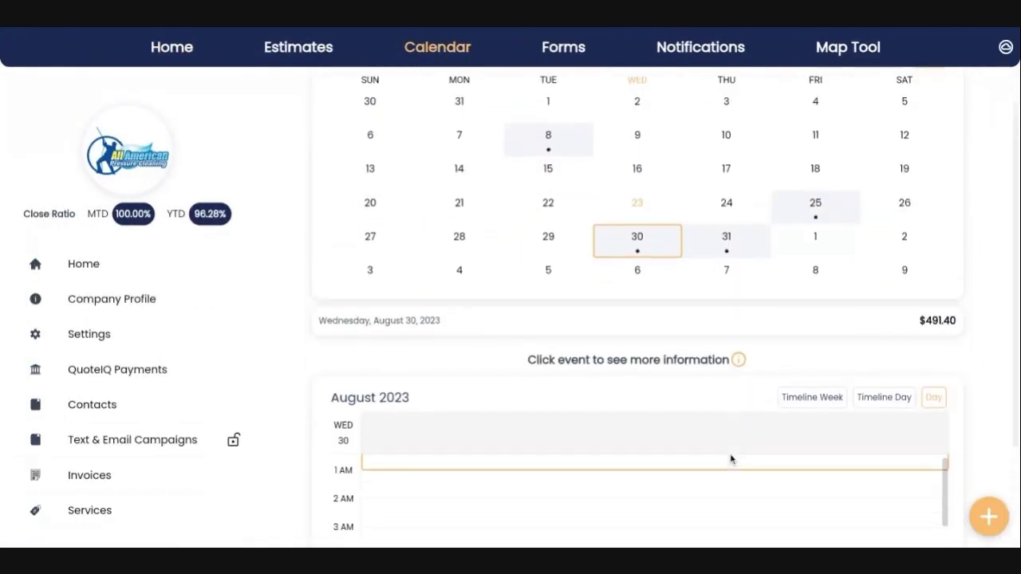
scroll(731, 456, "down", 5)
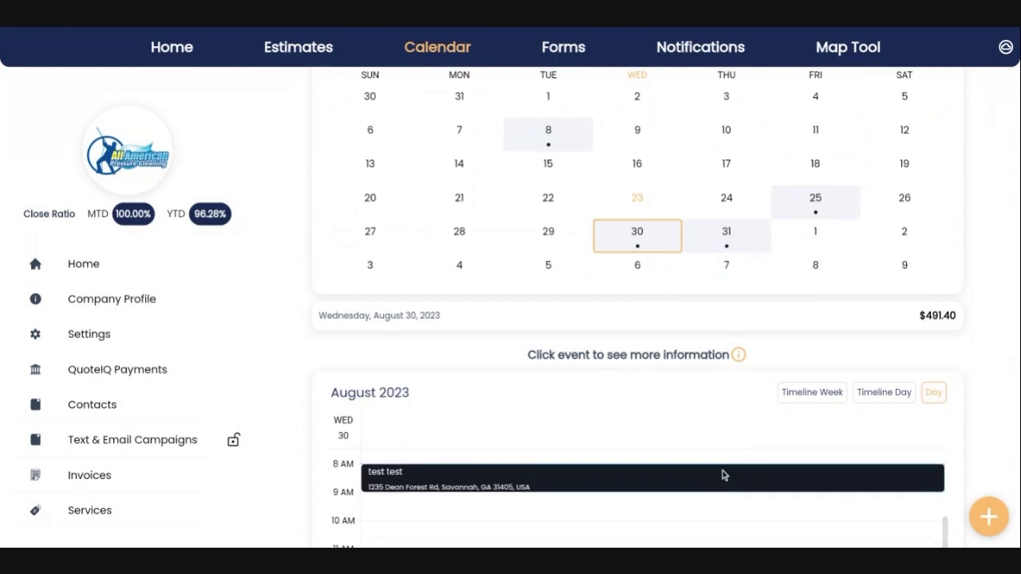
left_click(723, 476)
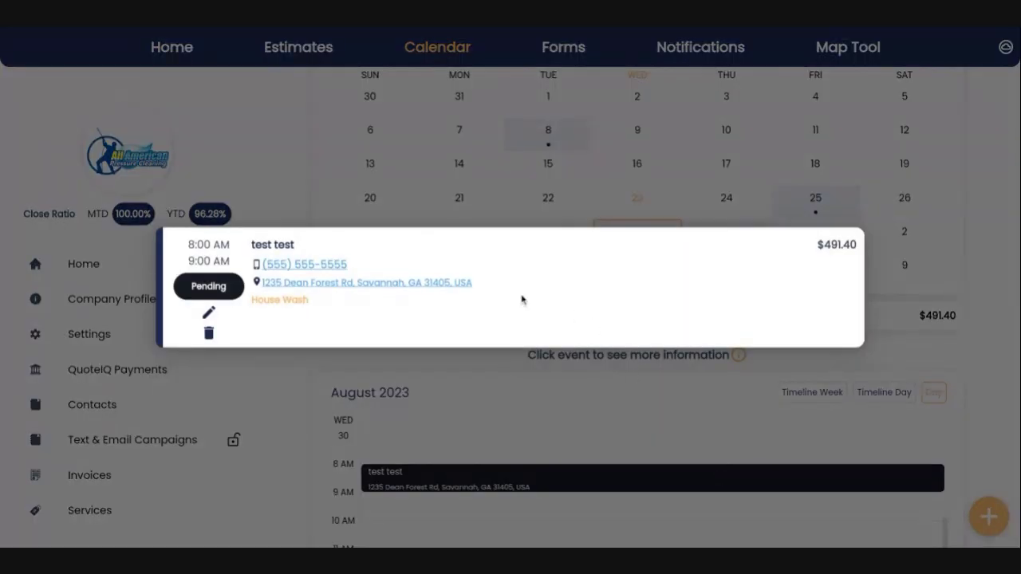